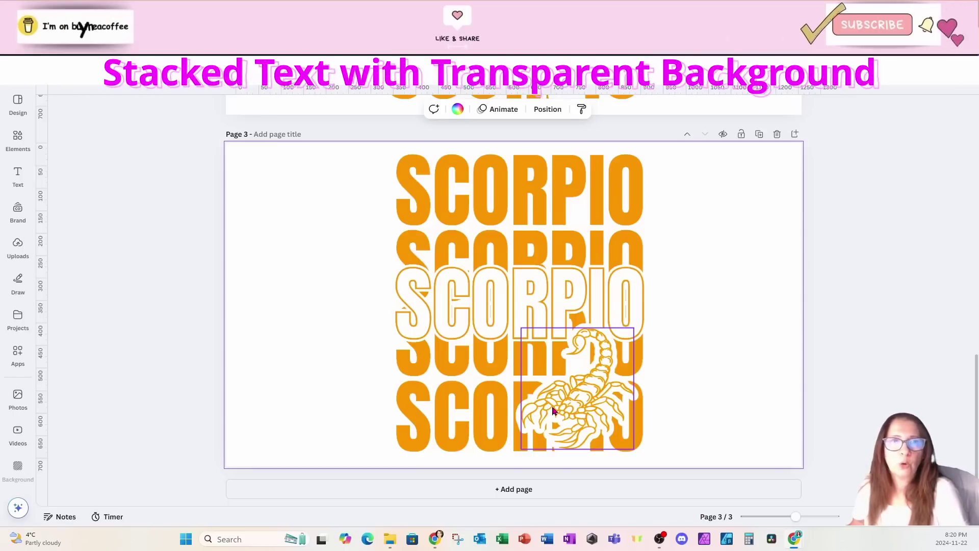
click(408, 320)
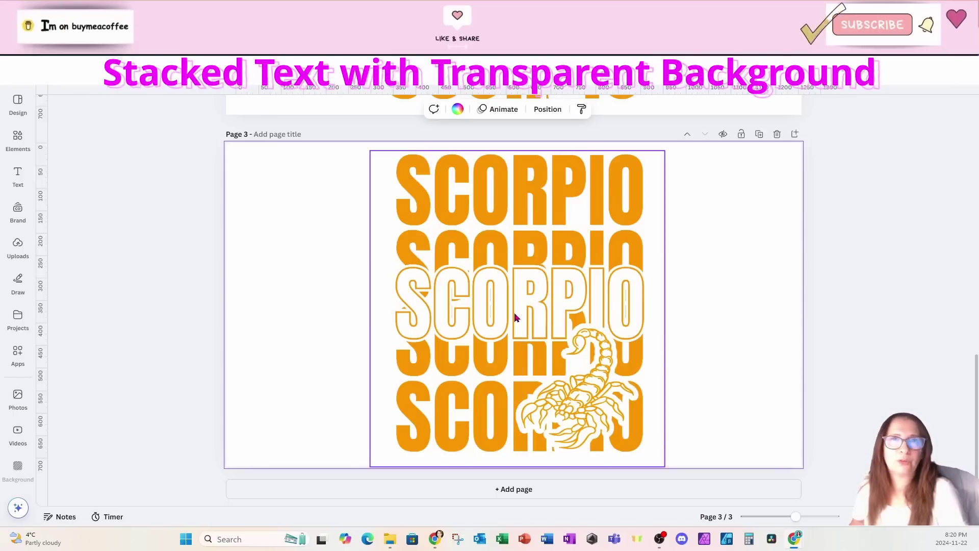
click(573, 433)
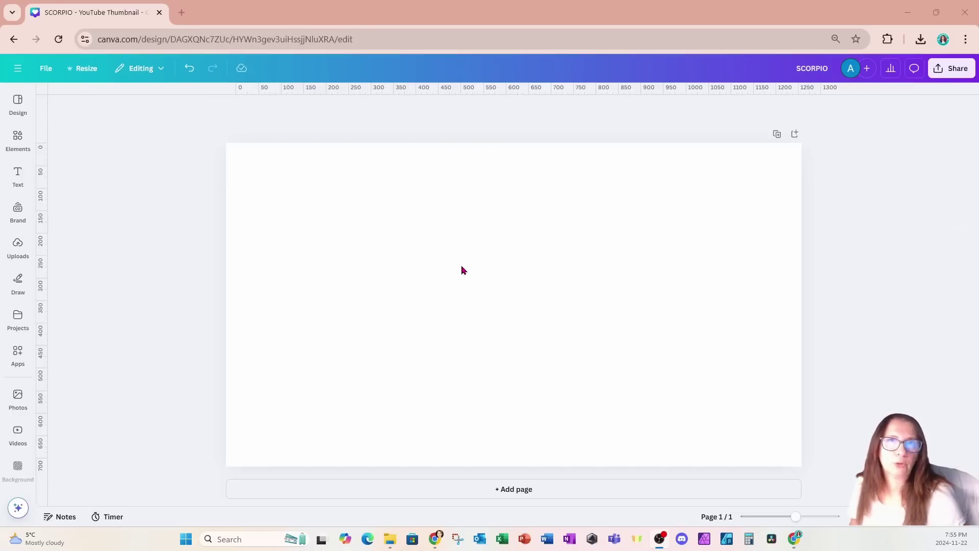
Step: Add a heading text box to the blank page with the text SCORPIO in capitals
click(19, 179)
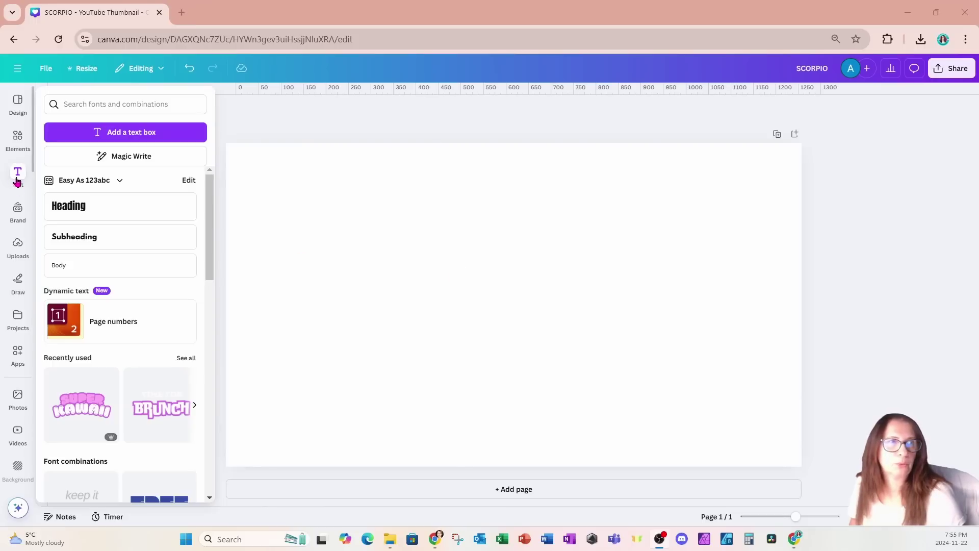
click(49, 207)
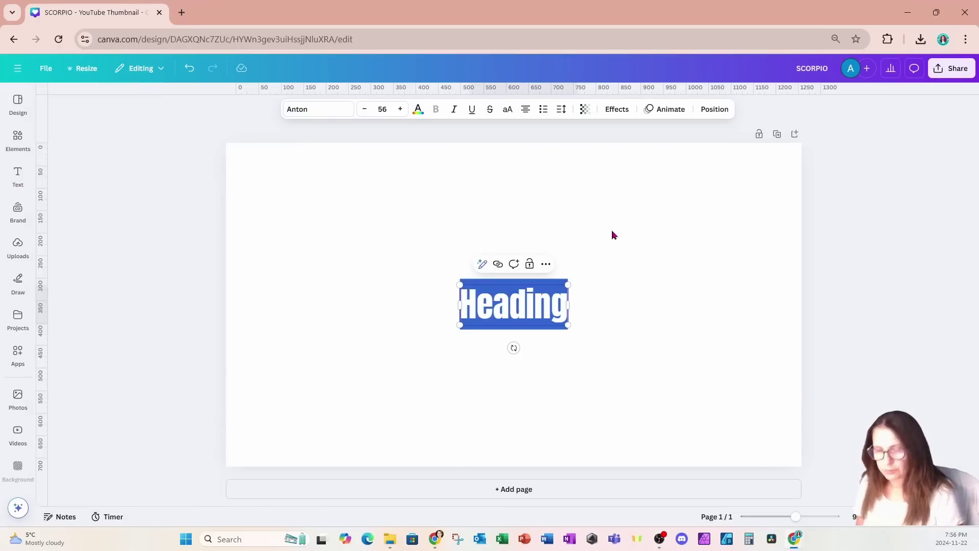
text(S)
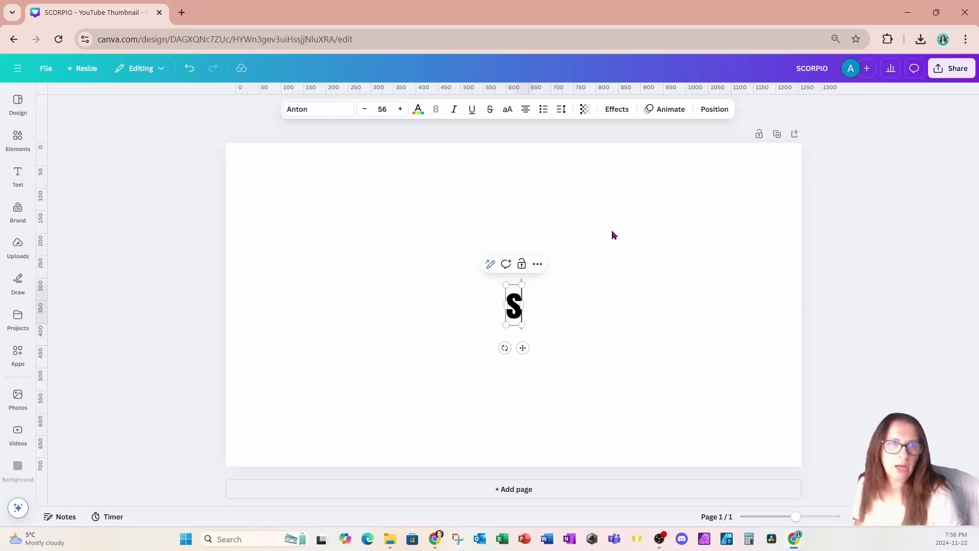
key(BackSpace)
text(scor)
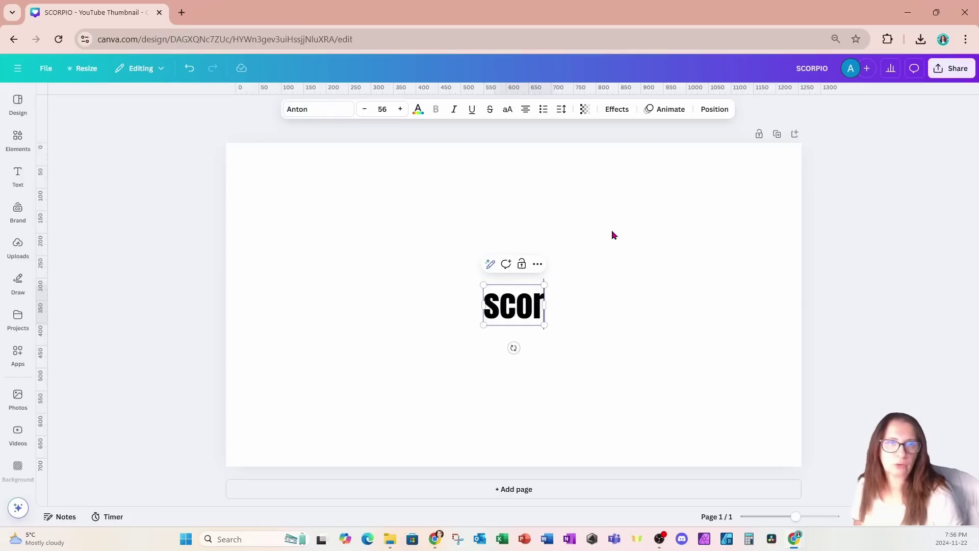
key(BackSpace)
key(BackSpace)
key(BackSpace)
key(BackSpace)
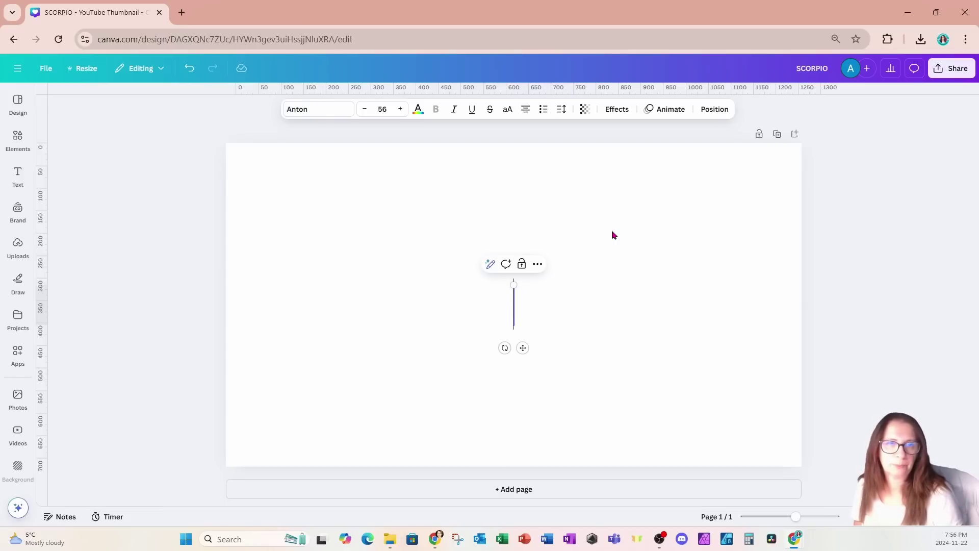
text(SCORPIO)
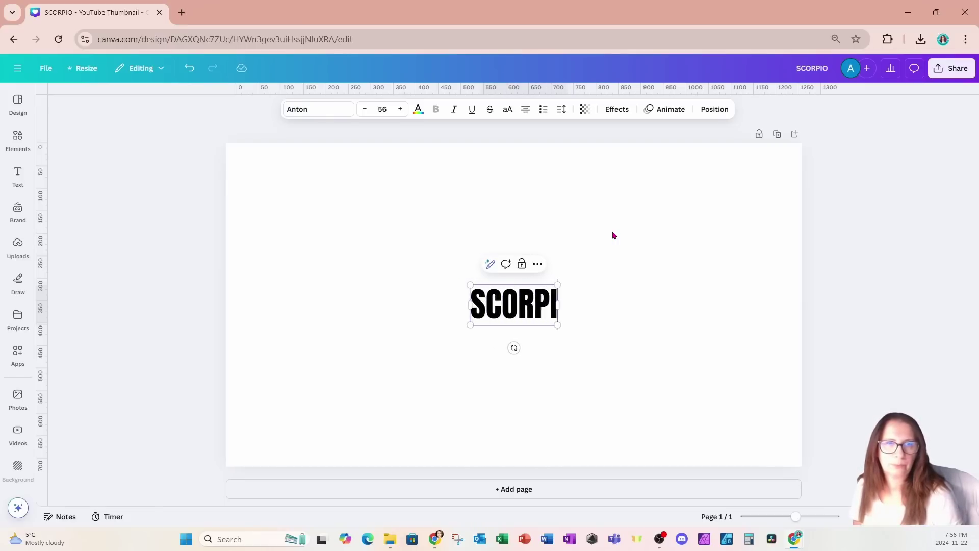
click(579, 300)
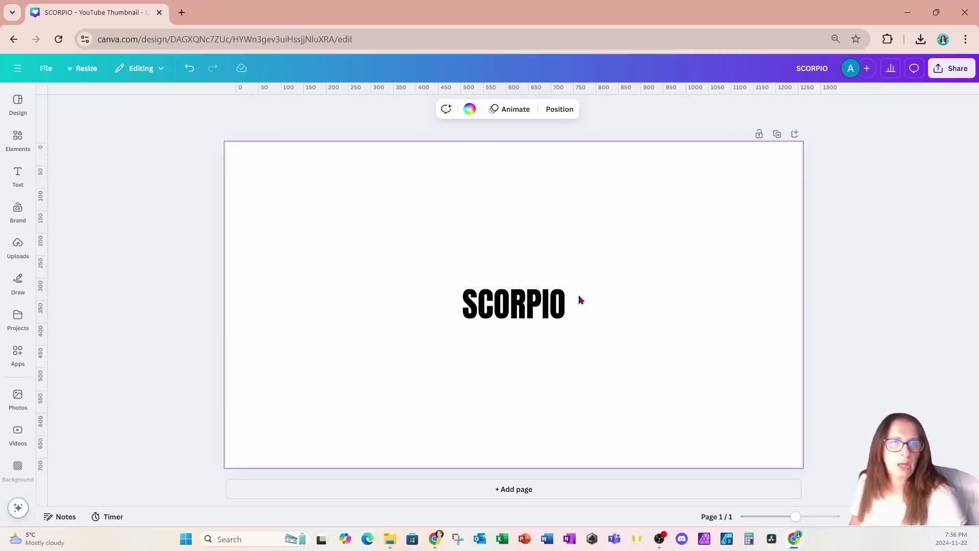
Step: Colour the SCORPIO text with the custom orange #FA9600
click(562, 307)
click(417, 110)
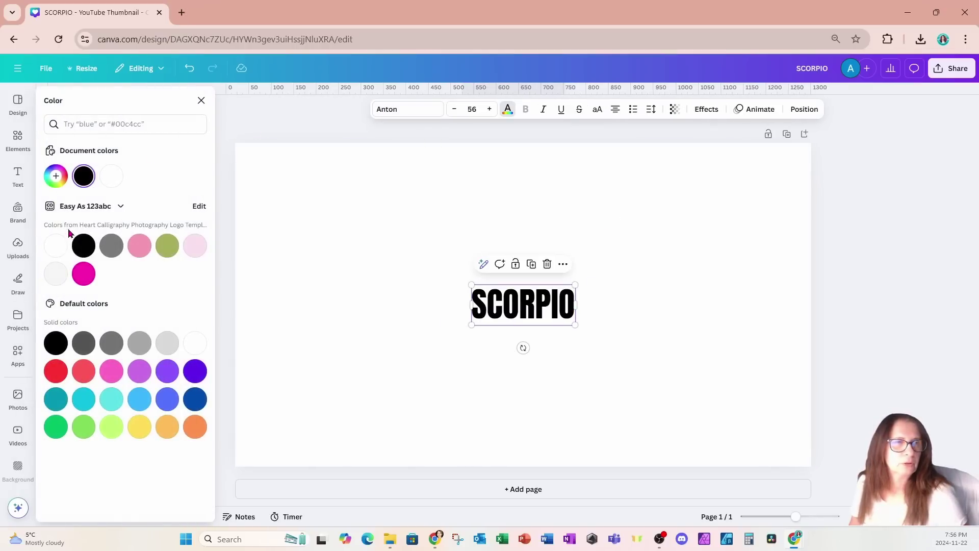
click(193, 431)
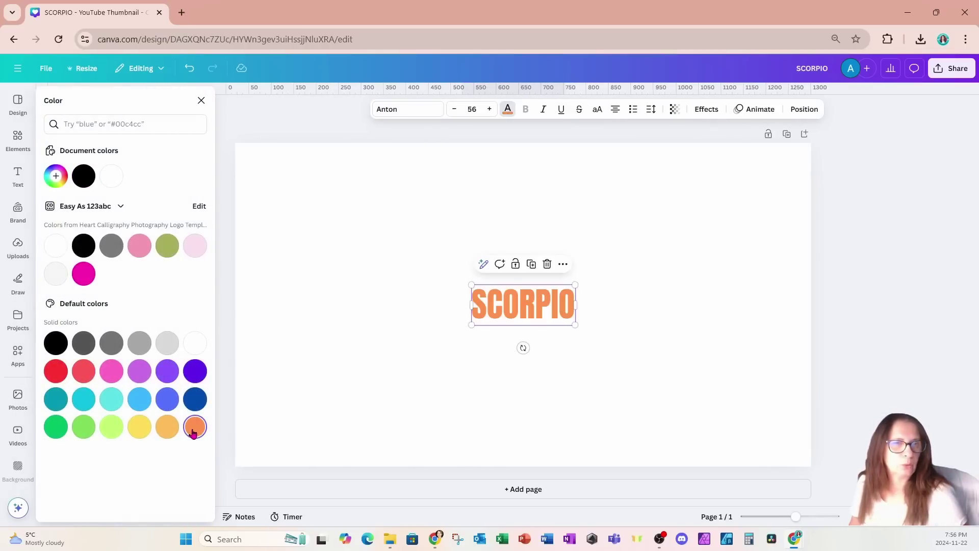
click(55, 175)
click(168, 426)
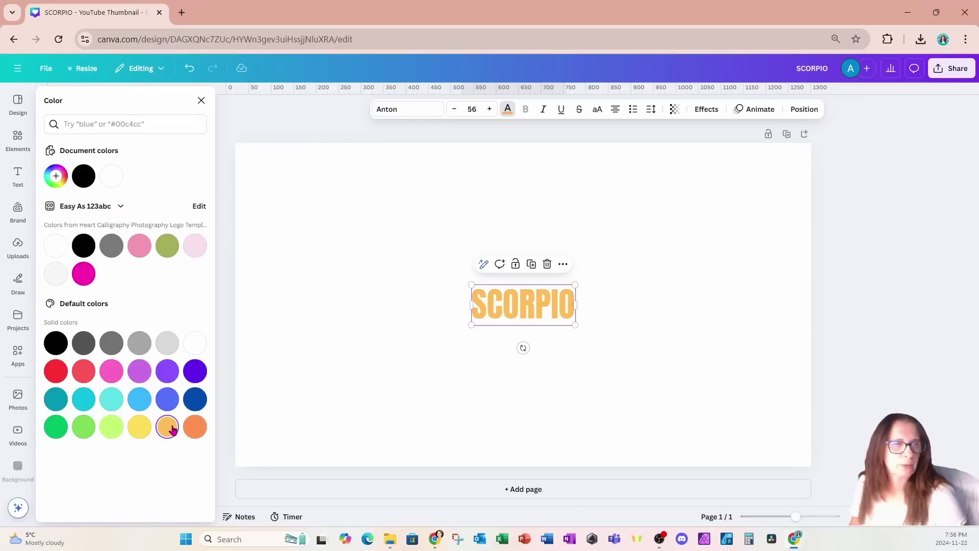
click(55, 176)
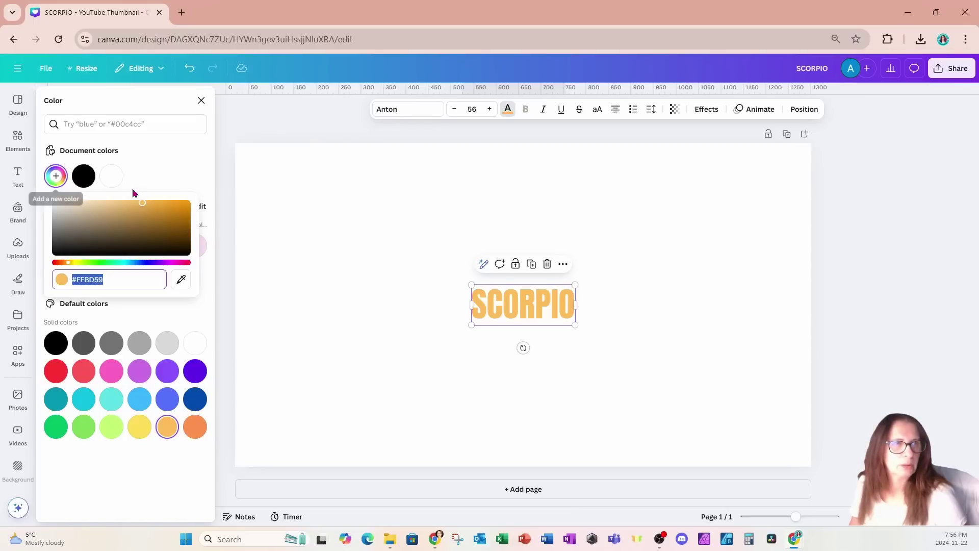
drag(145, 207, 208, 206)
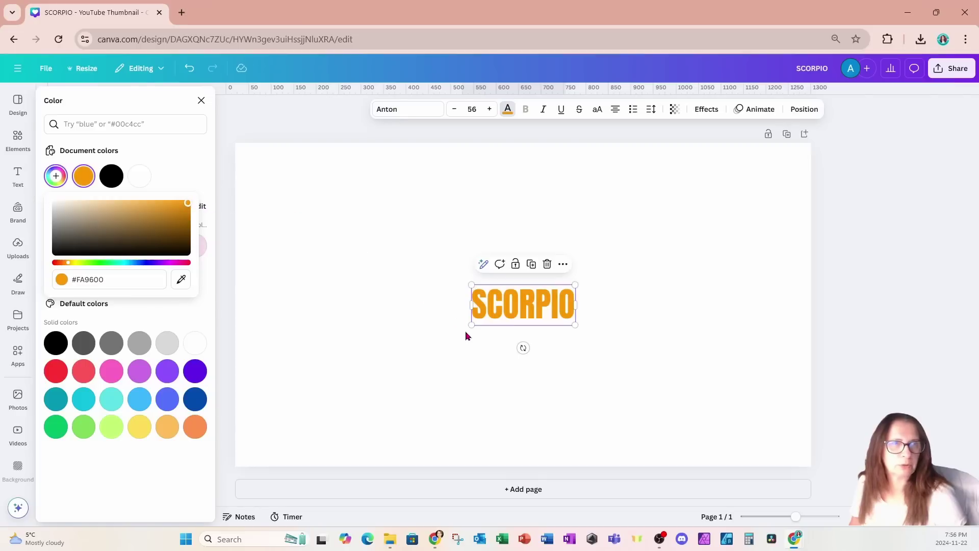
click(473, 345)
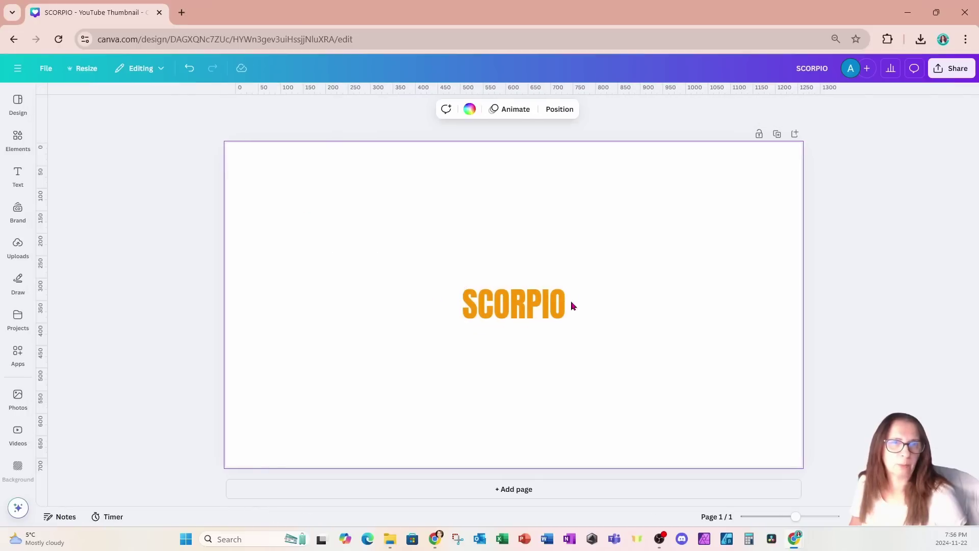
Step: Enlarge the SCORPIO text to about font size 98.1 and place it centred at the top edge of the page
click(535, 303)
drag(564, 286, 643, 259)
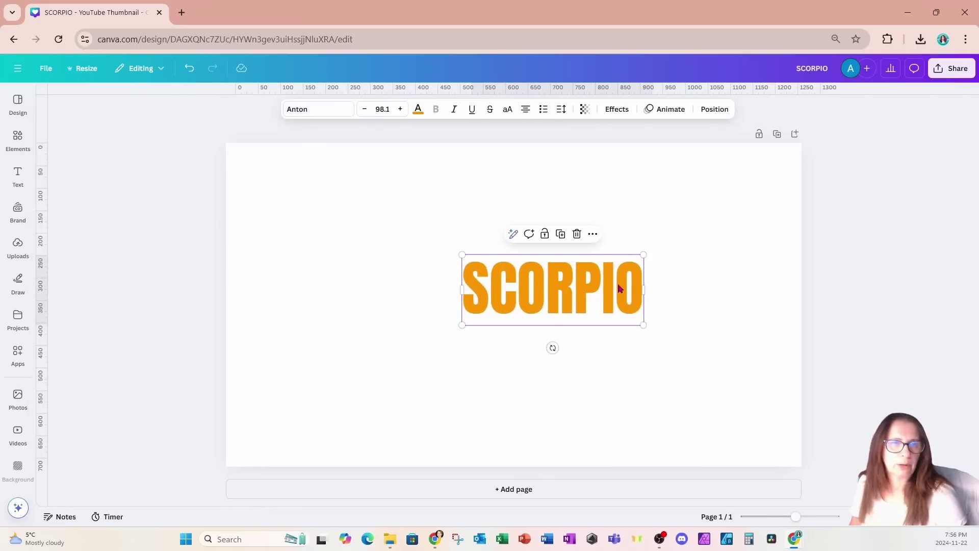
drag(609, 292, 521, 209)
Step: Duplicate the SCORPIO text to build a vertical stack of four evenly spaced lines
click(528, 129)
click(522, 177)
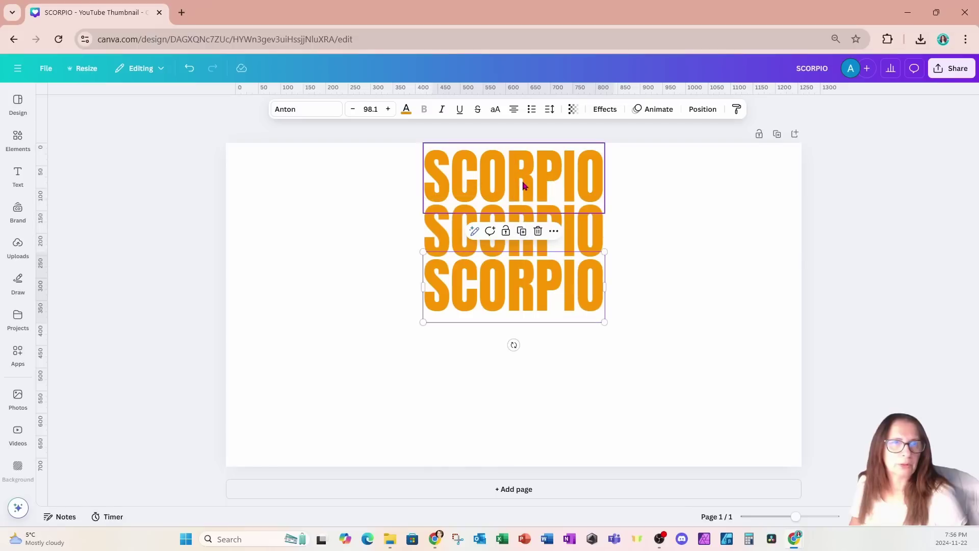
click(521, 231)
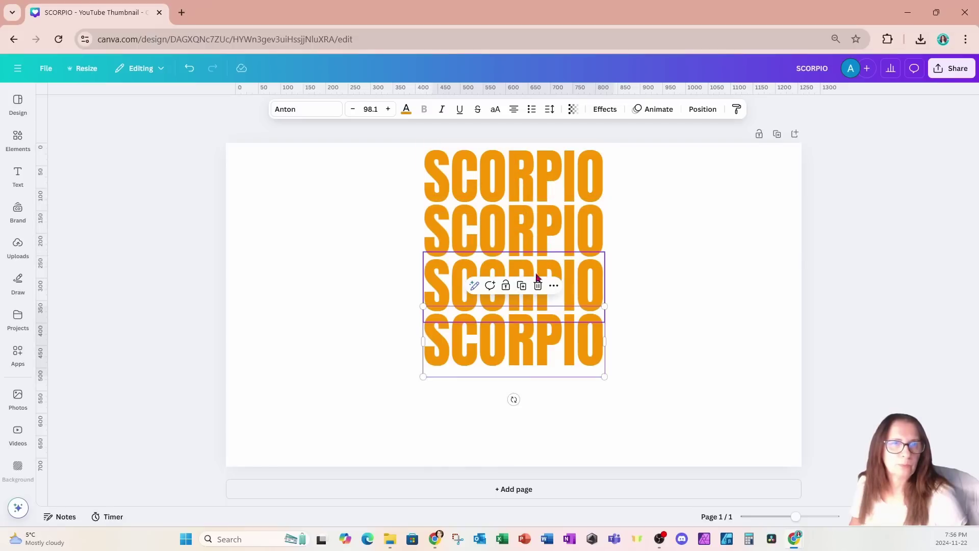
Step: Scale all four SCORPIO lines together to about font size 139 and centre the stack on the page
drag(369, 167, 684, 475)
drag(632, 431, 594, 419)
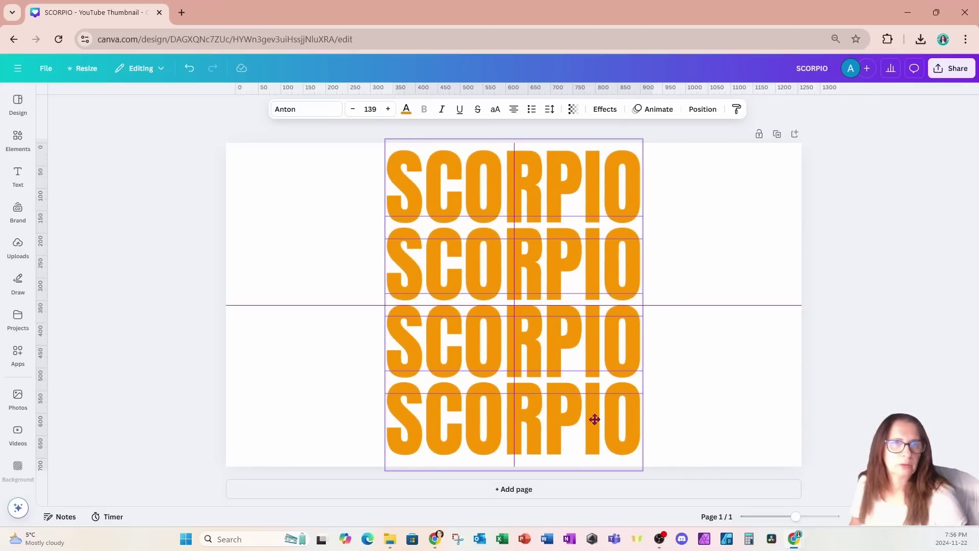
drag(594, 420, 597, 424)
click(664, 322)
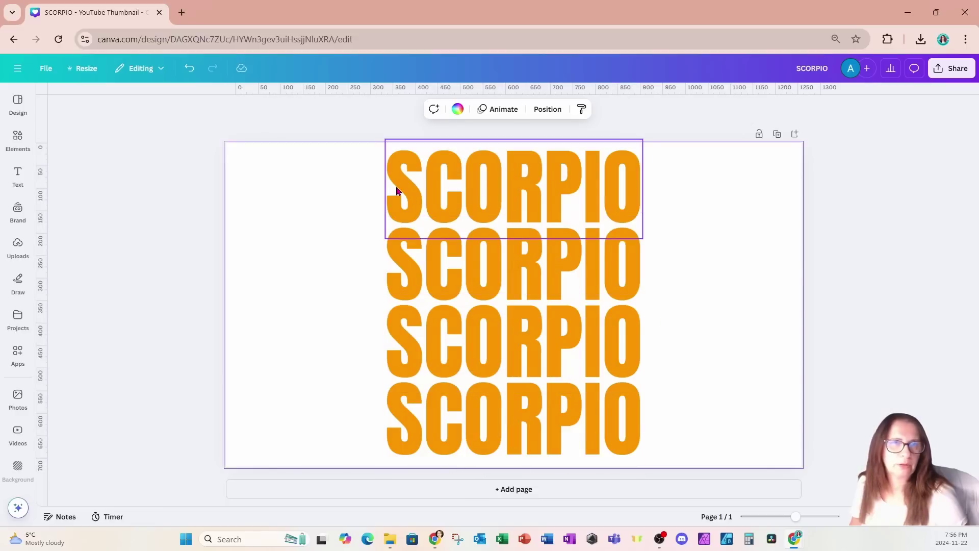
Step: Examine the letter and line spacing settings of the top SCORPIO line
click(485, 219)
click(411, 195)
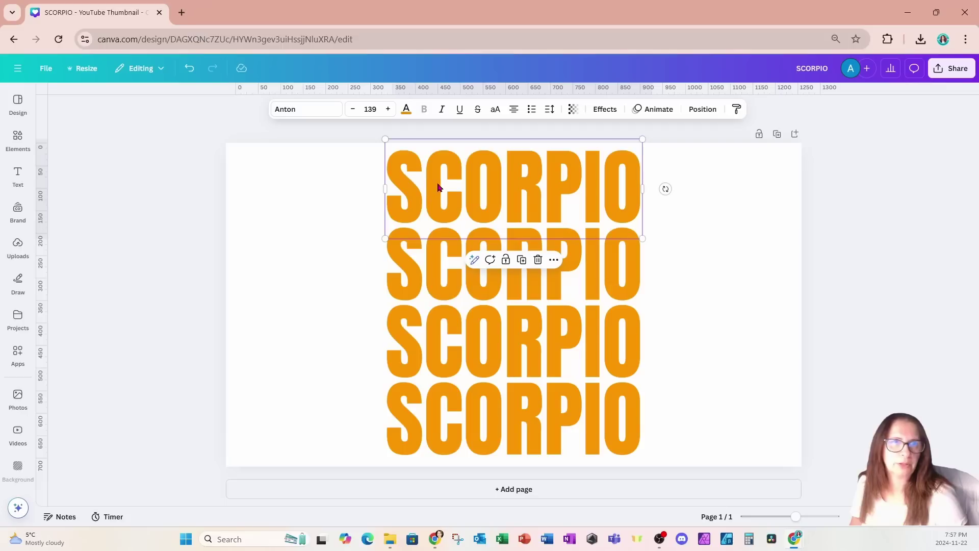
click(551, 112)
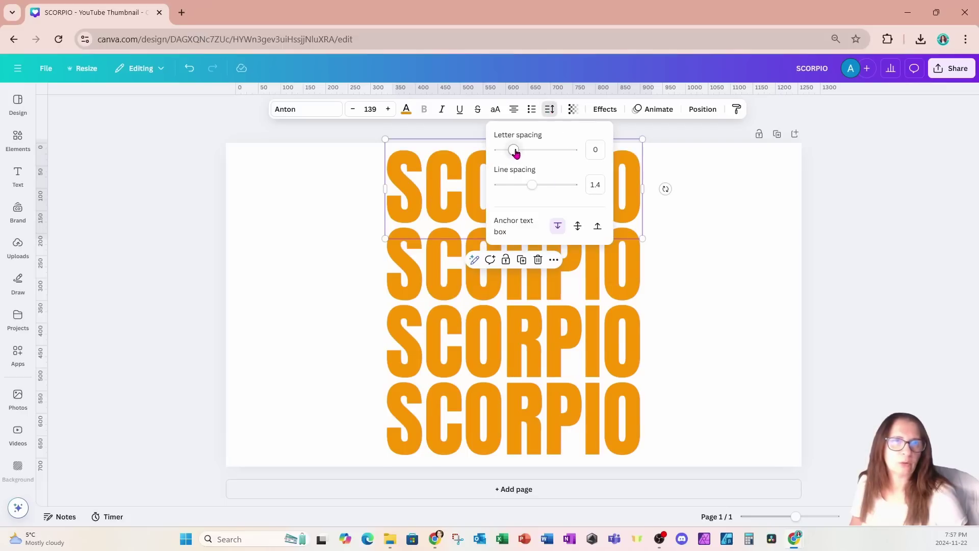
click(697, 270)
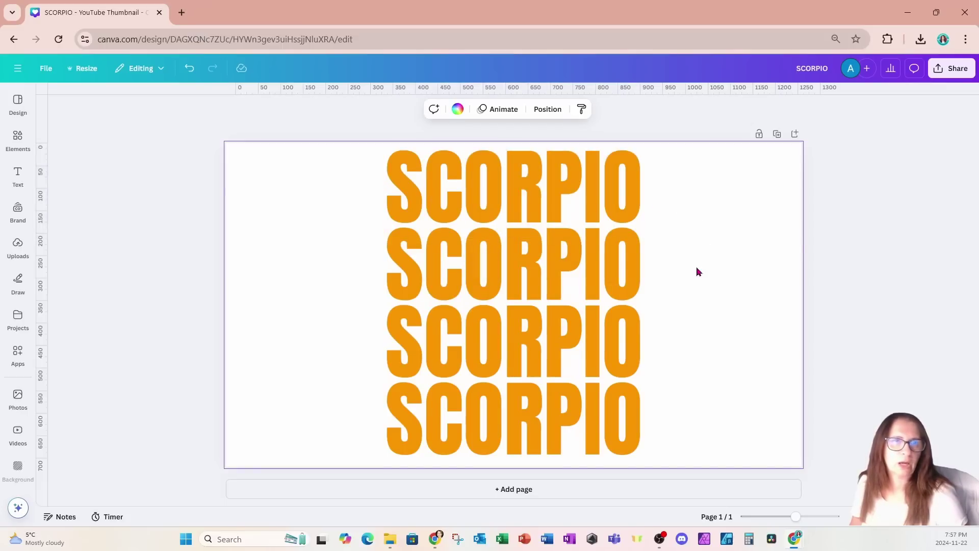
Step: Duplicate the second SCORPIO line and place the copy overlapping the second and third lines
click(492, 264)
drag(526, 255, 533, 299)
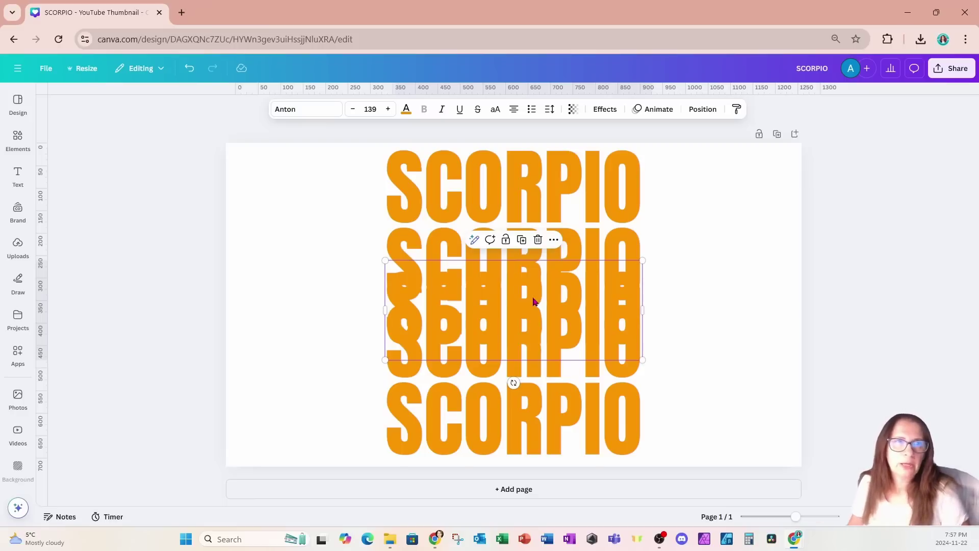
Step: Colour the overlapping SCORPIO copy white, move it up slightly to the page's centre, and give it the Outline effect
click(407, 109)
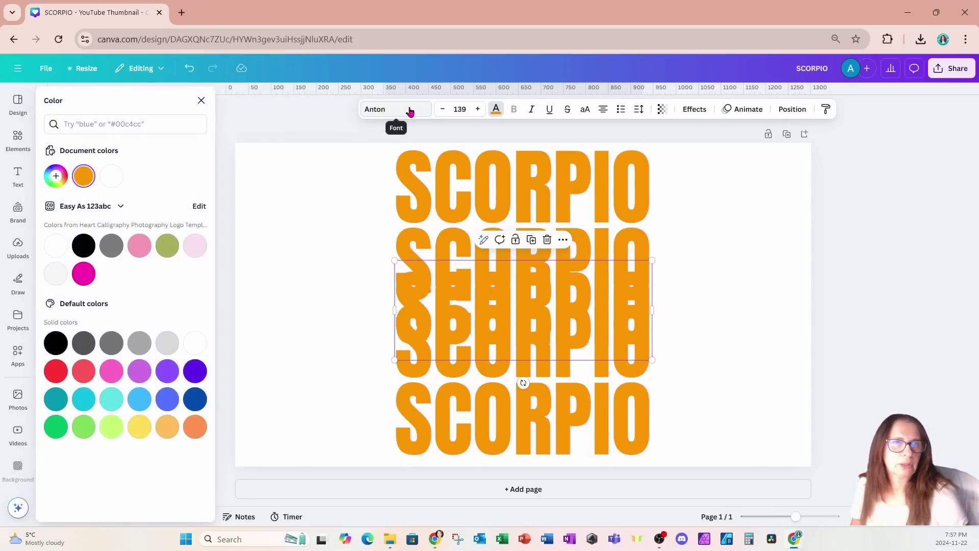
click(55, 247)
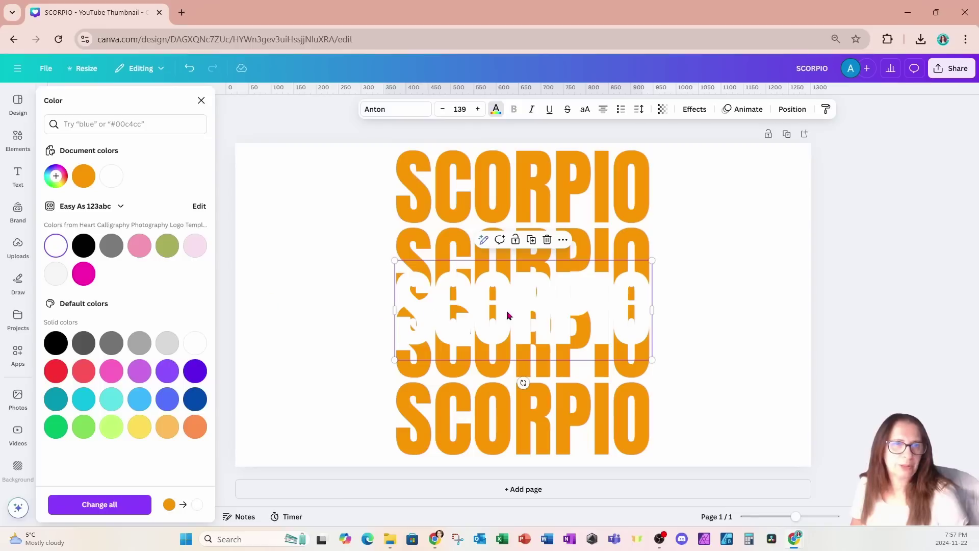
drag(515, 317, 514, 309)
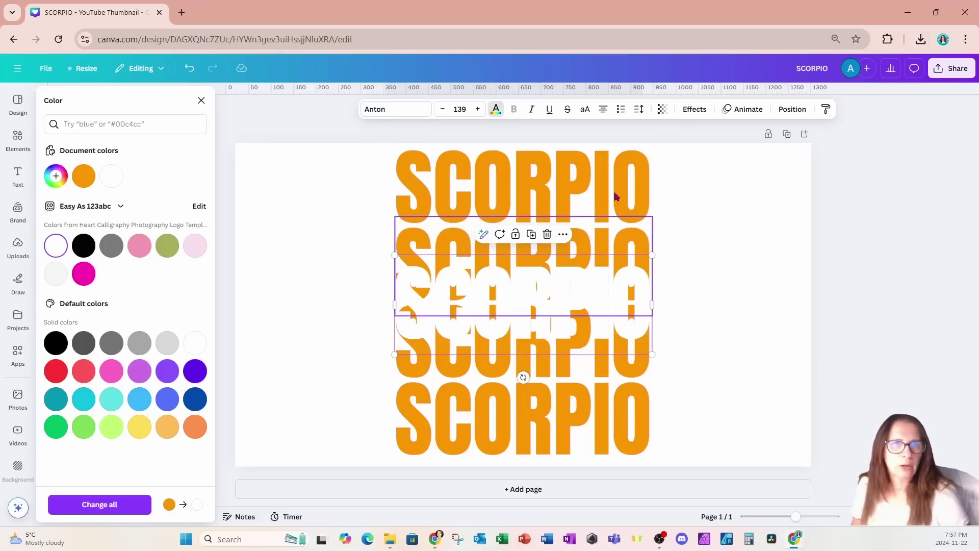
click(692, 113)
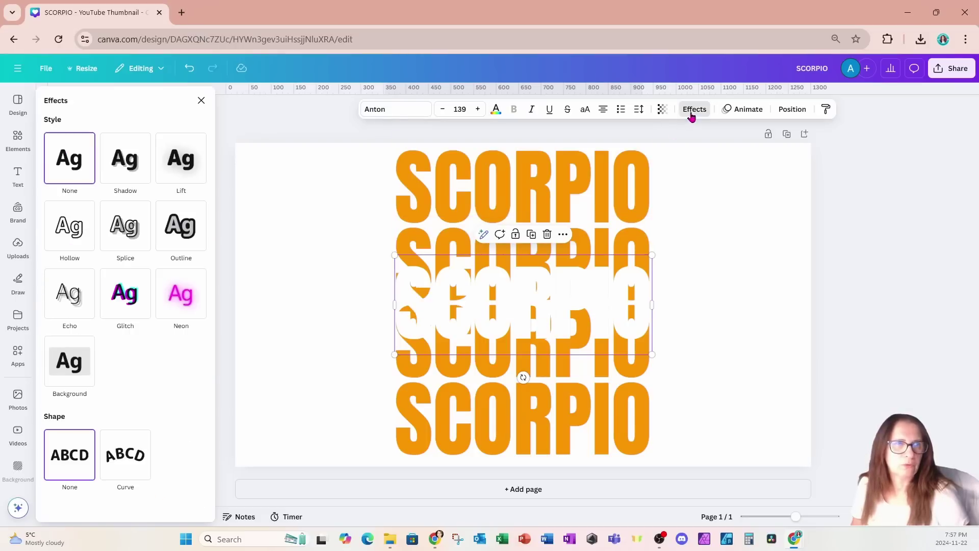
click(190, 231)
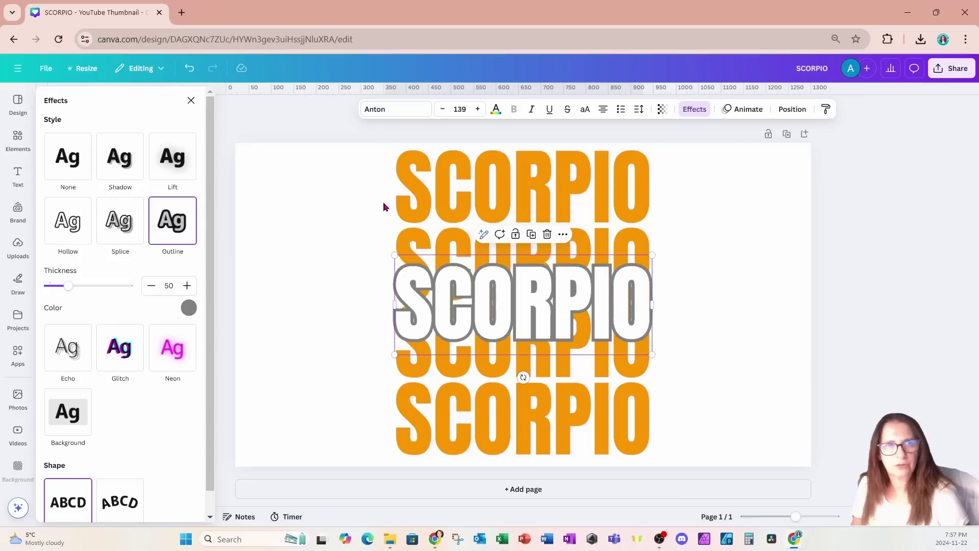
Step: Set the page background colour to black
click(340, 188)
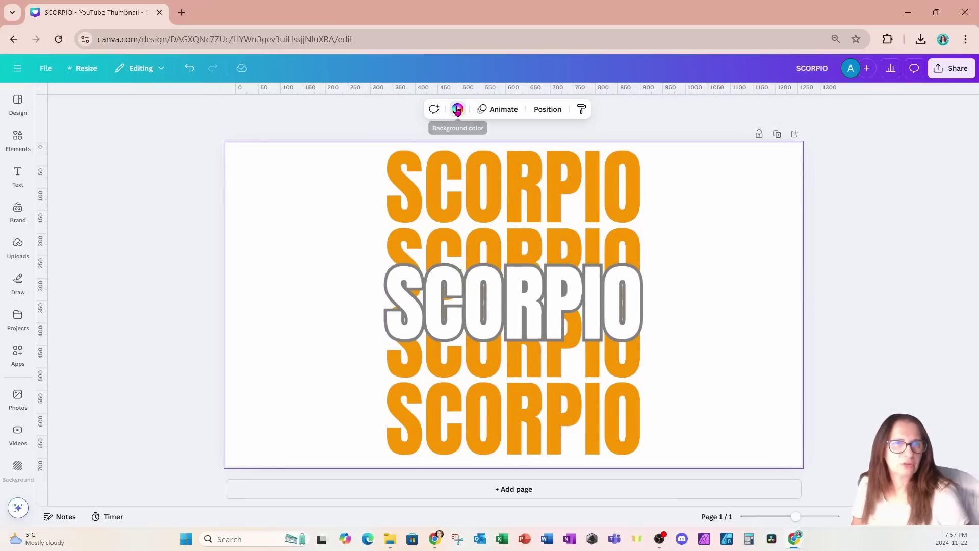
click(457, 109)
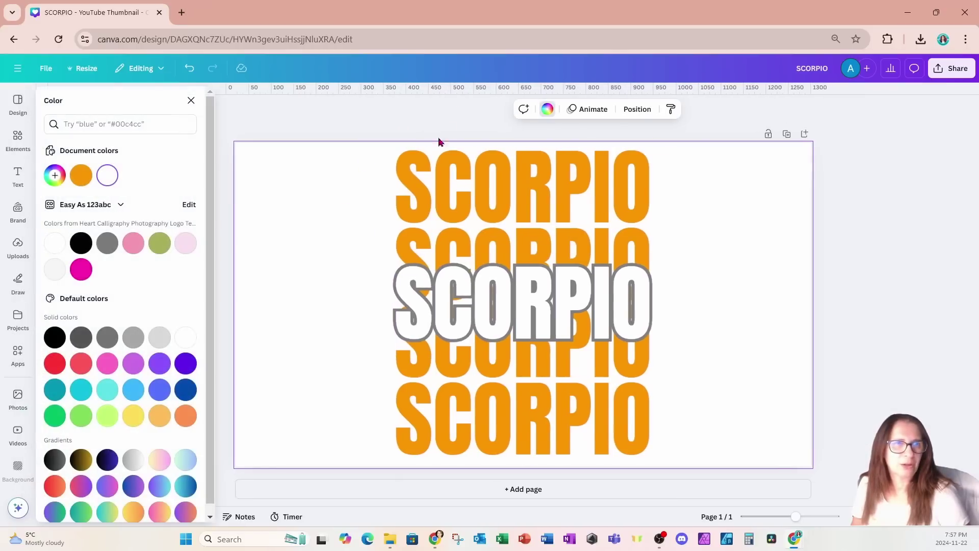
click(83, 244)
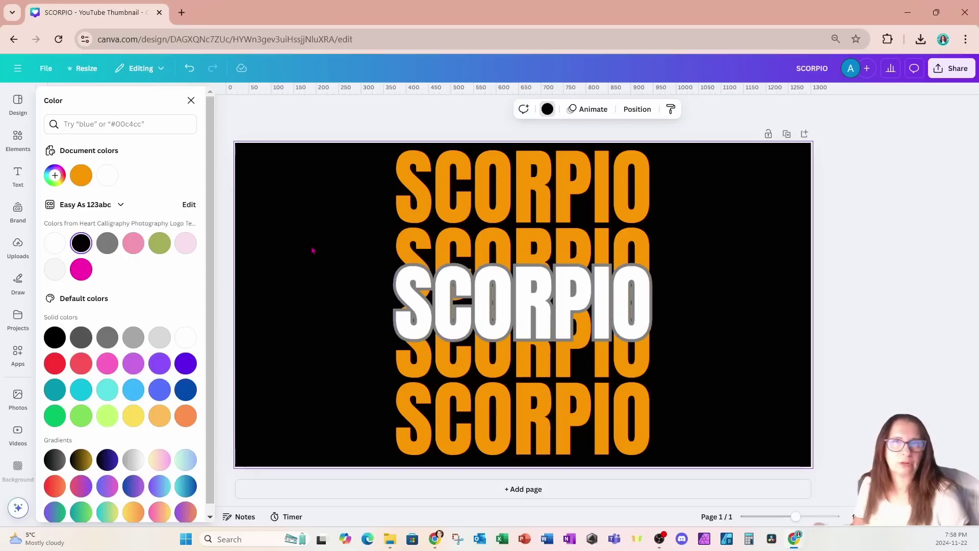
Step: Set the outline colour of the central white SCORPIO text to white
click(442, 291)
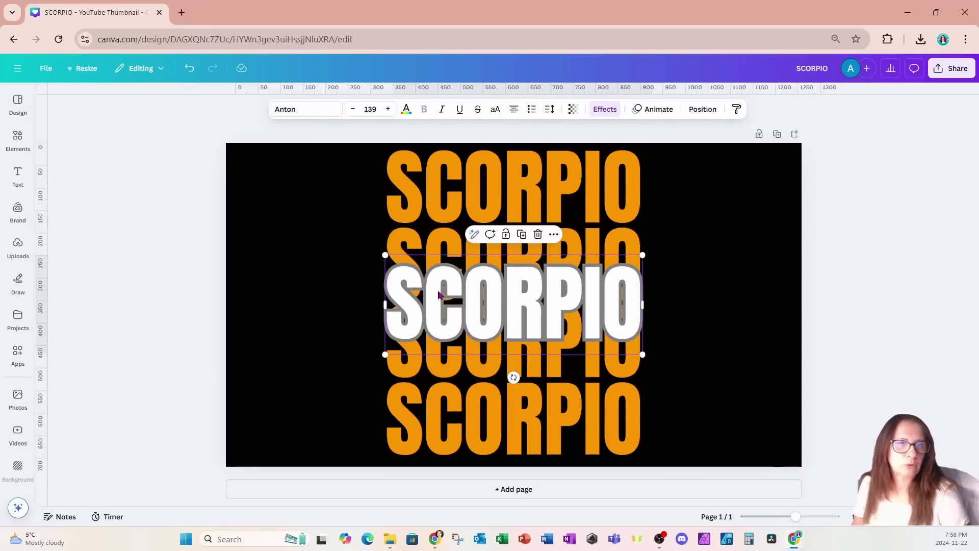
click(604, 109)
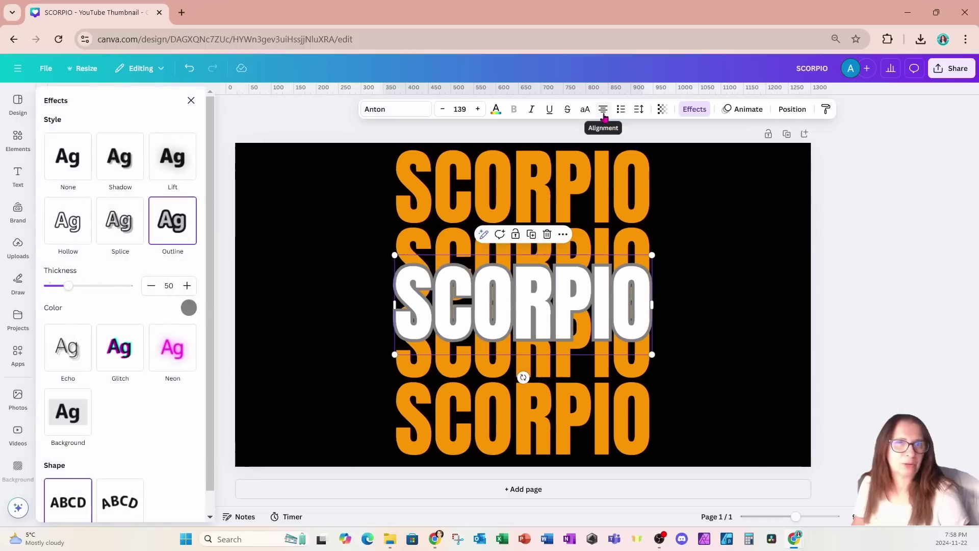
click(189, 307)
click(50, 400)
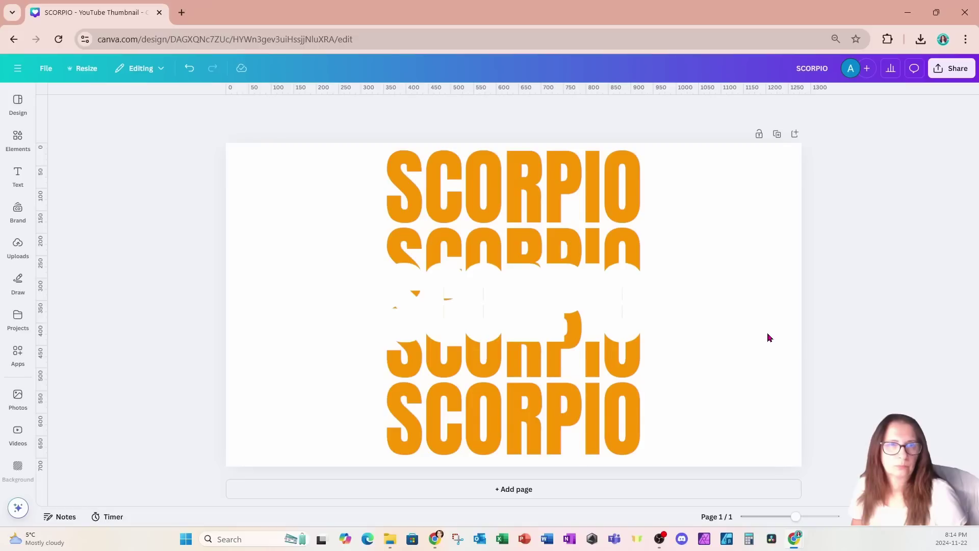
Step: Download the SCORPIO text design as a PNG at size 1
click(948, 68)
click(801, 270)
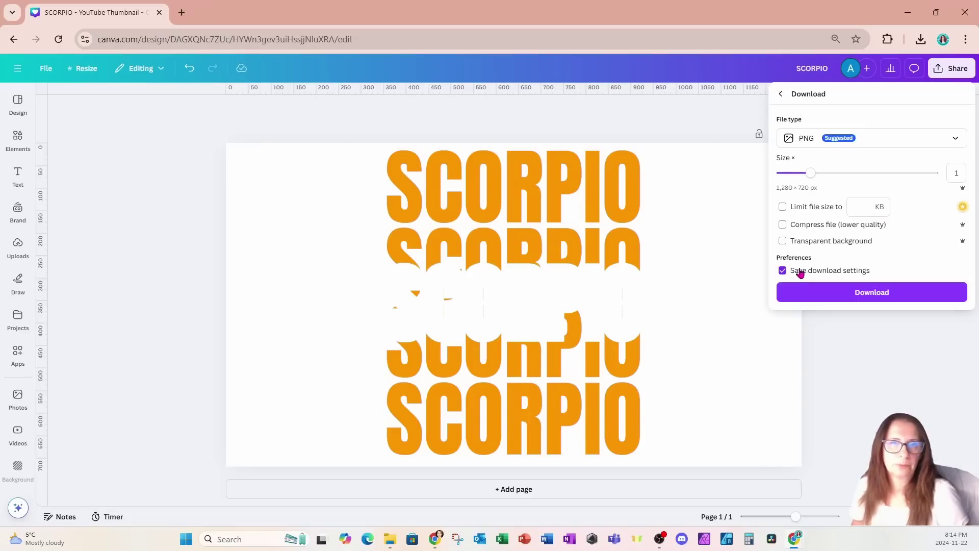
click(823, 297)
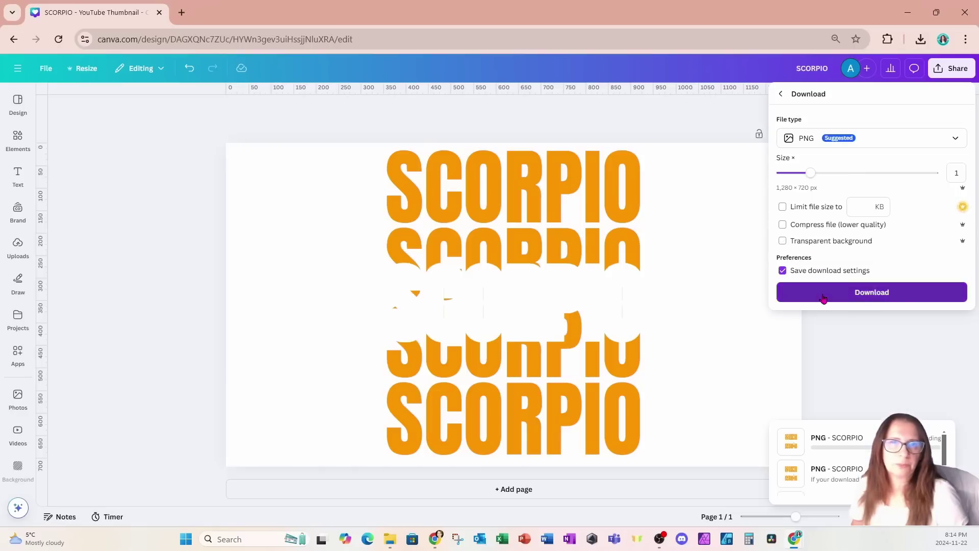
Step: Add a second page and place the downloaded SCORPIO (5).png on it
click(535, 489)
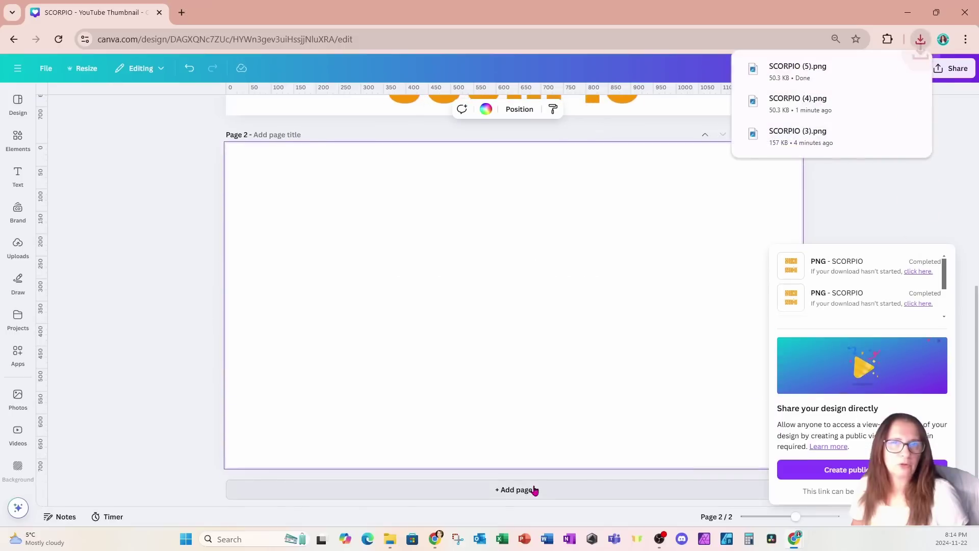
drag(806, 70, 477, 308)
Step: Crop the empty sides of the SCORPIO image on page 2, then enlarge it to nearly the page height and centre it
drag(693, 306, 610, 306)
drag(342, 308, 418, 306)
drag(610, 406, 659, 445)
drag(418, 206, 361, 149)
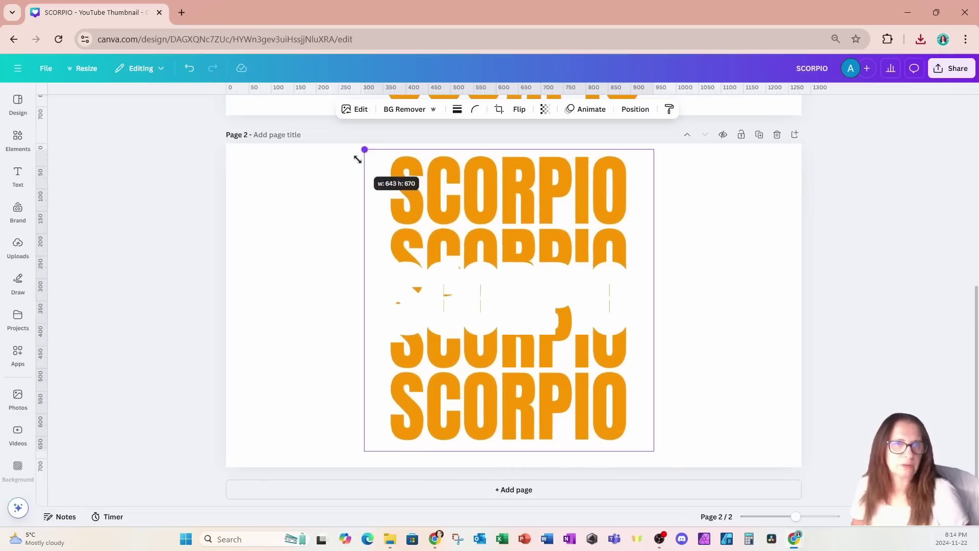
drag(512, 285, 519, 285)
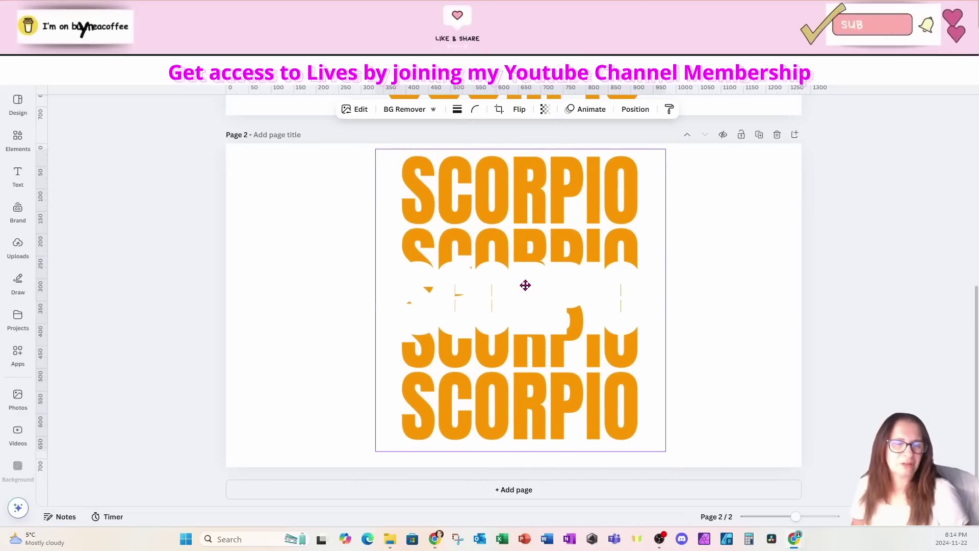
click(525, 285)
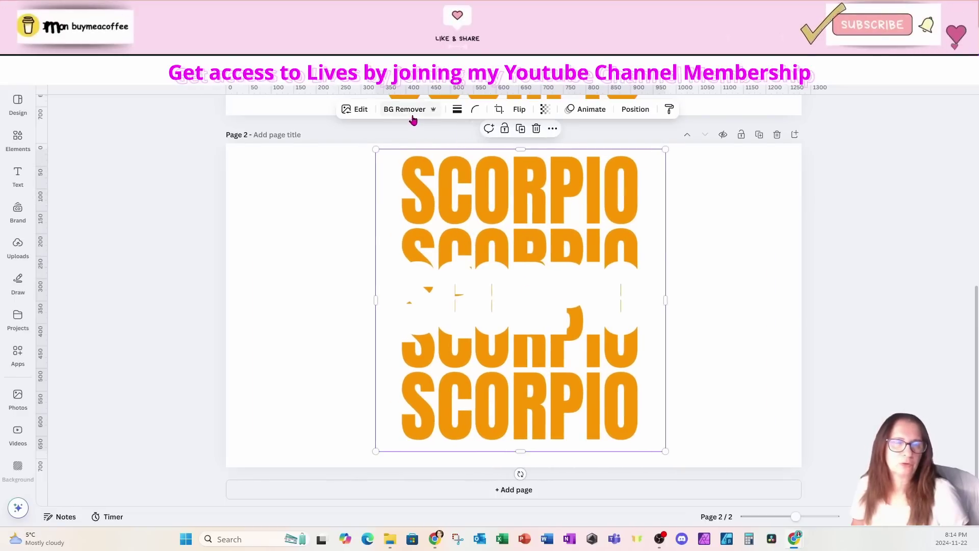
click(331, 183)
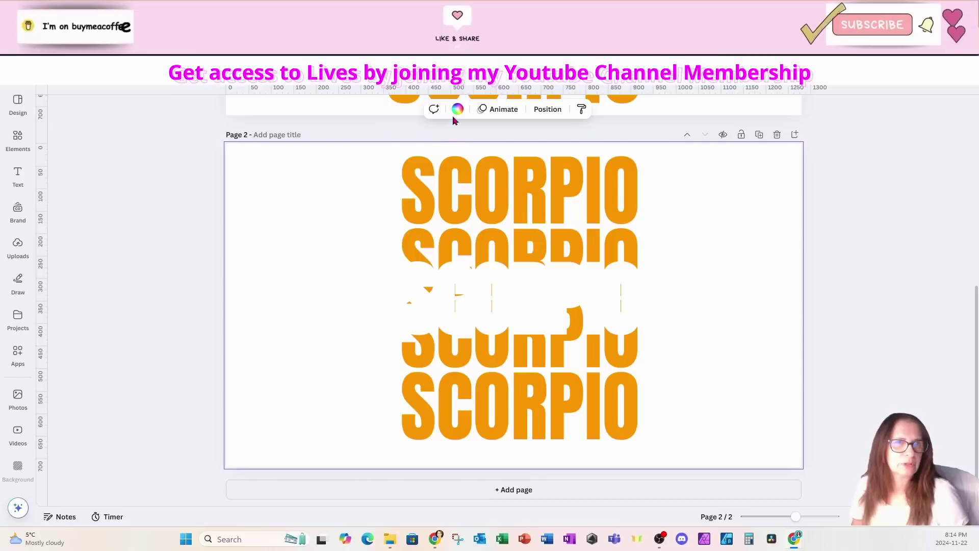
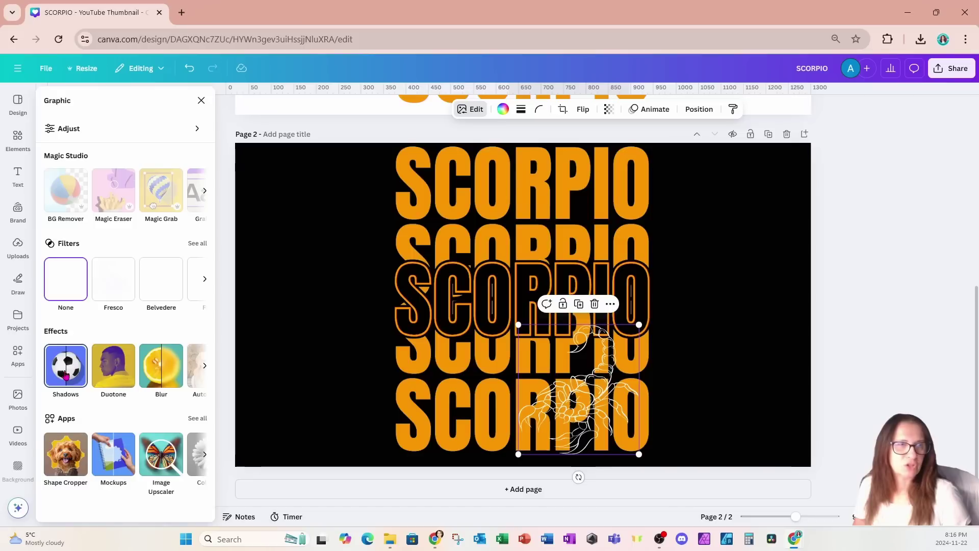
Step: Give the scorpion graphic a white (#FFFFFF) Outline shadow of size 84 and enlarge the graphic slightly
click(179, 220)
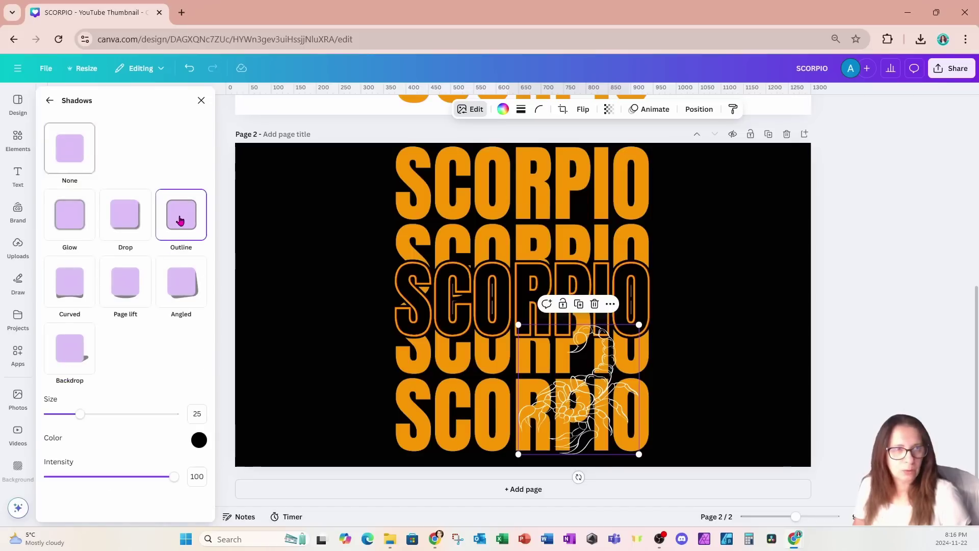
click(199, 441)
drag(203, 386, 197, 334)
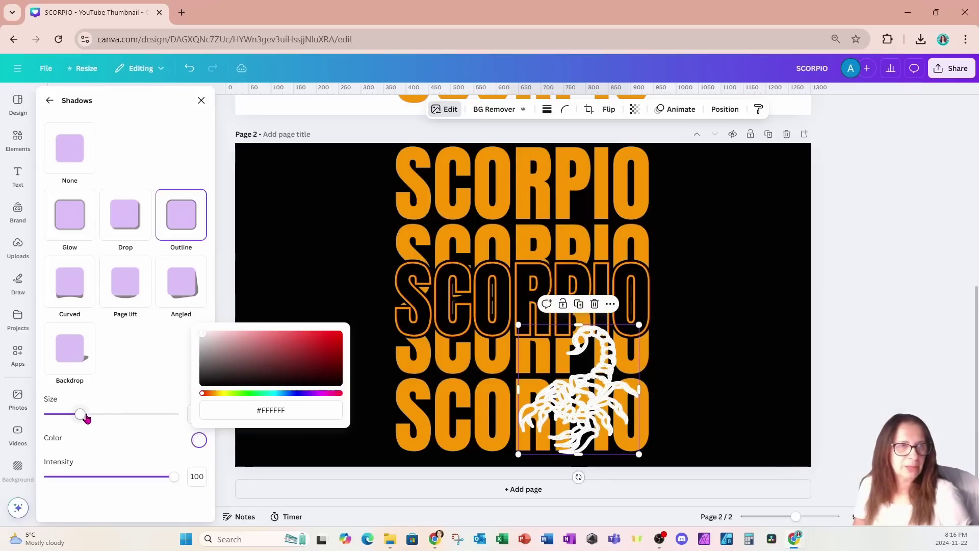
drag(84, 419, 155, 423)
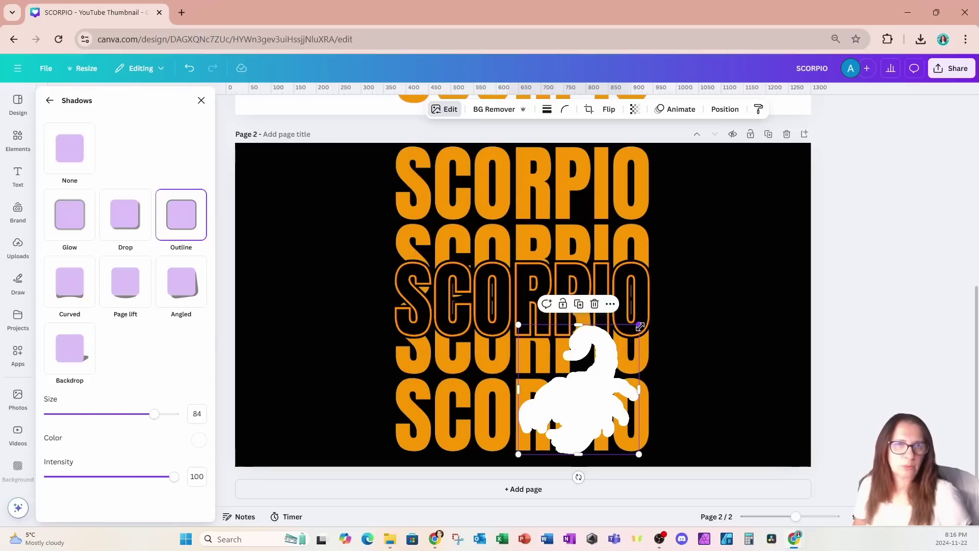
drag(641, 326, 647, 322)
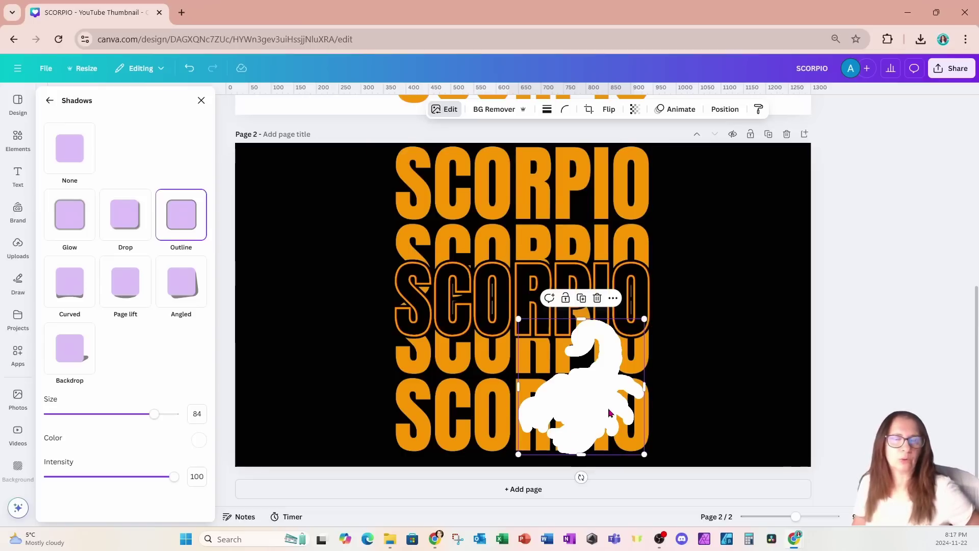
Step: Set the background colour of page 2 to white
click(317, 195)
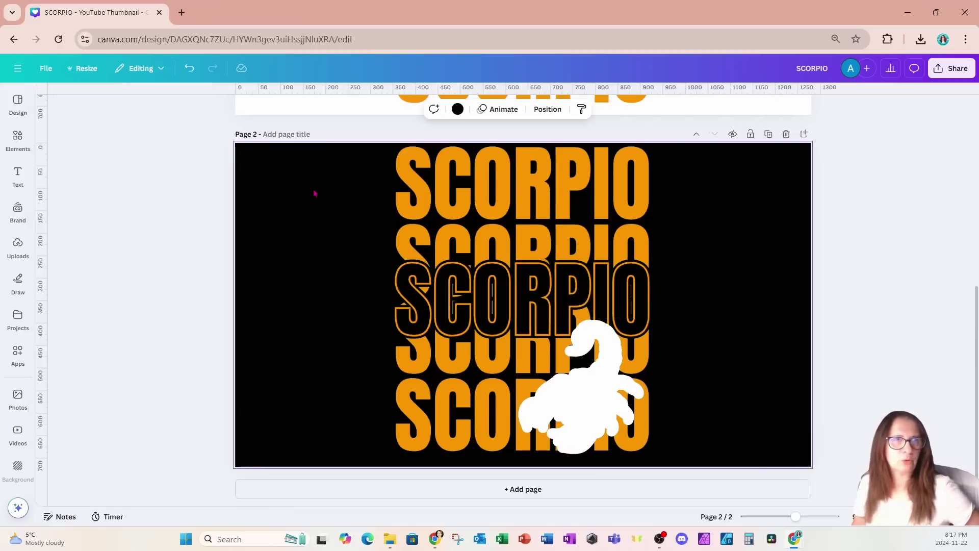
click(458, 109)
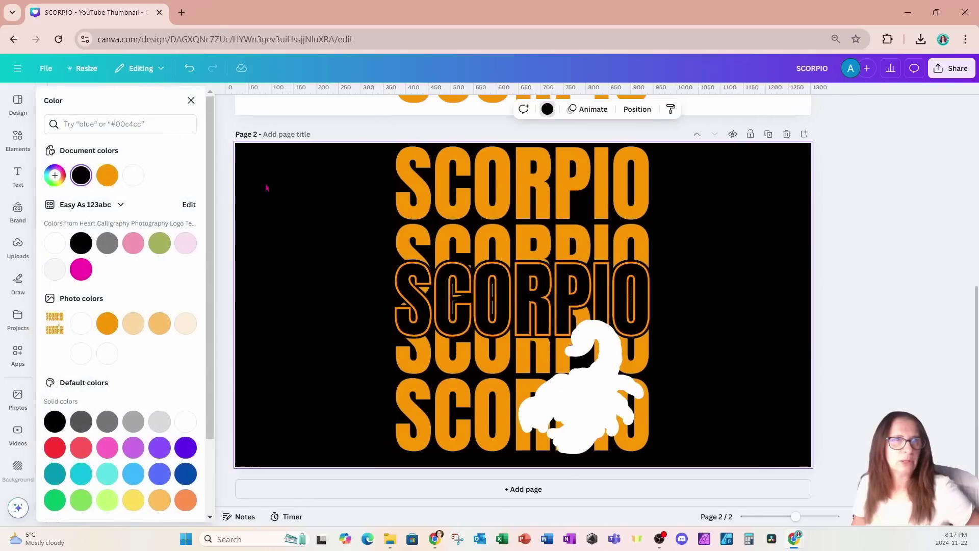
click(133, 176)
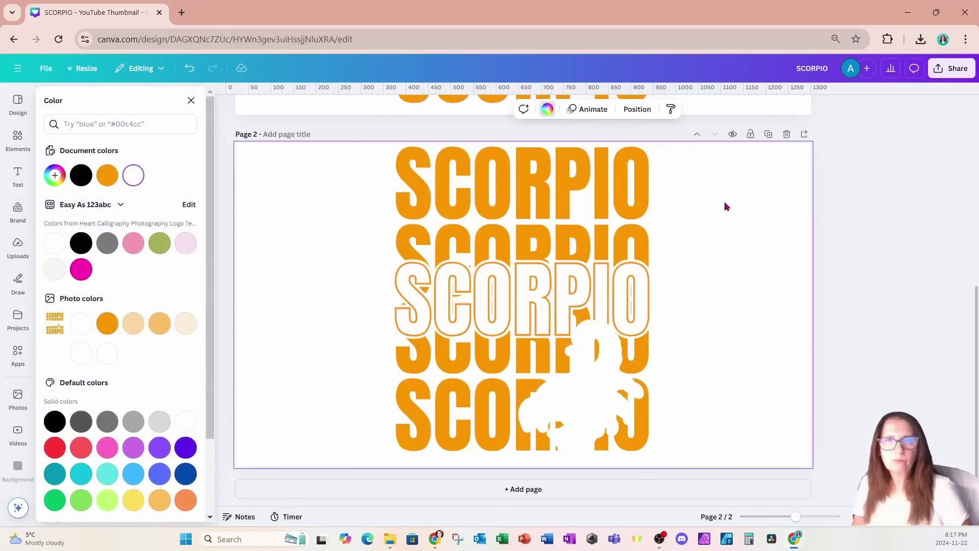
Step: Download only page 2 as a PNG
click(938, 70)
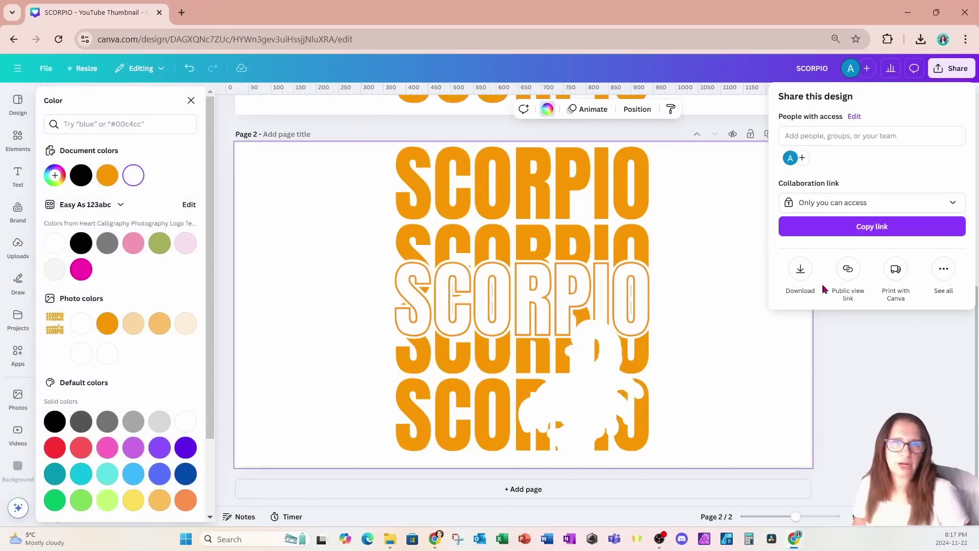
click(801, 271)
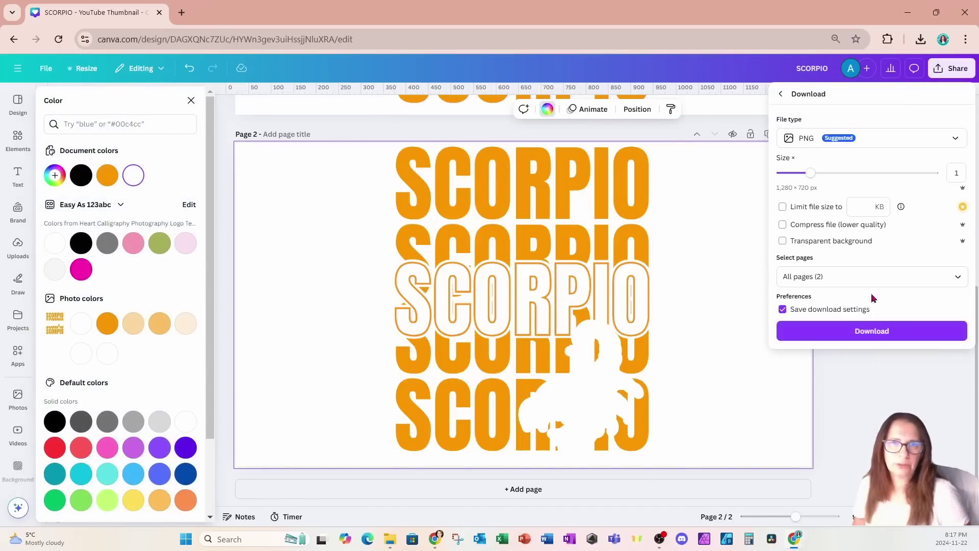
click(958, 277)
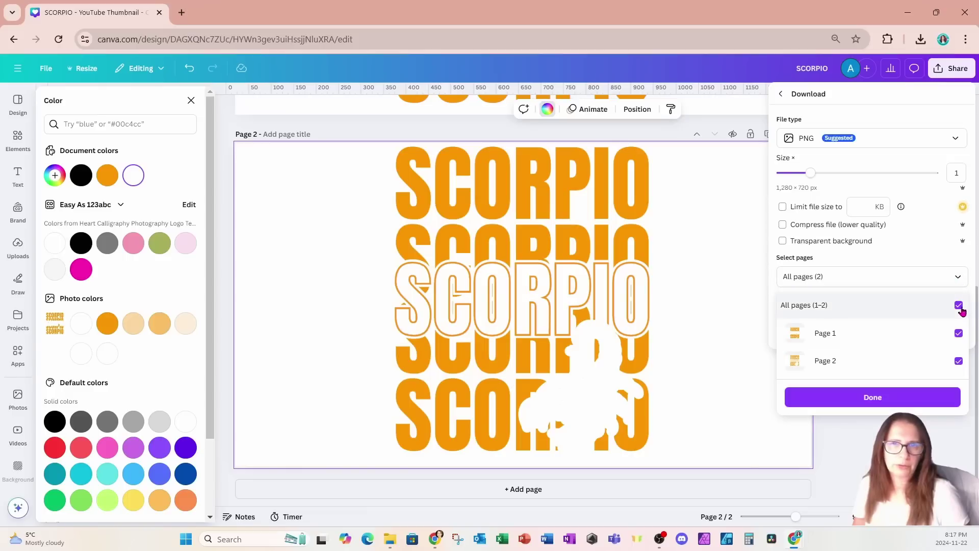
click(959, 306)
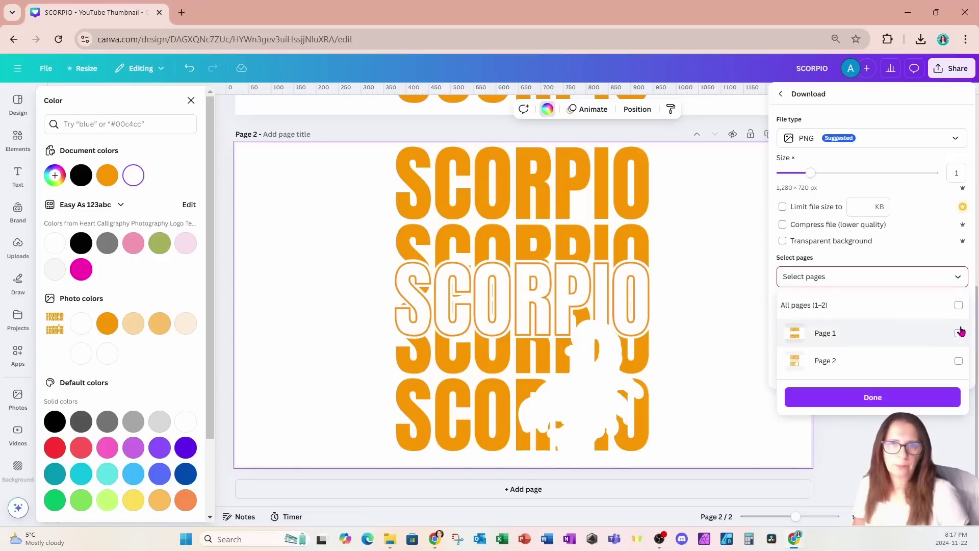
click(959, 361)
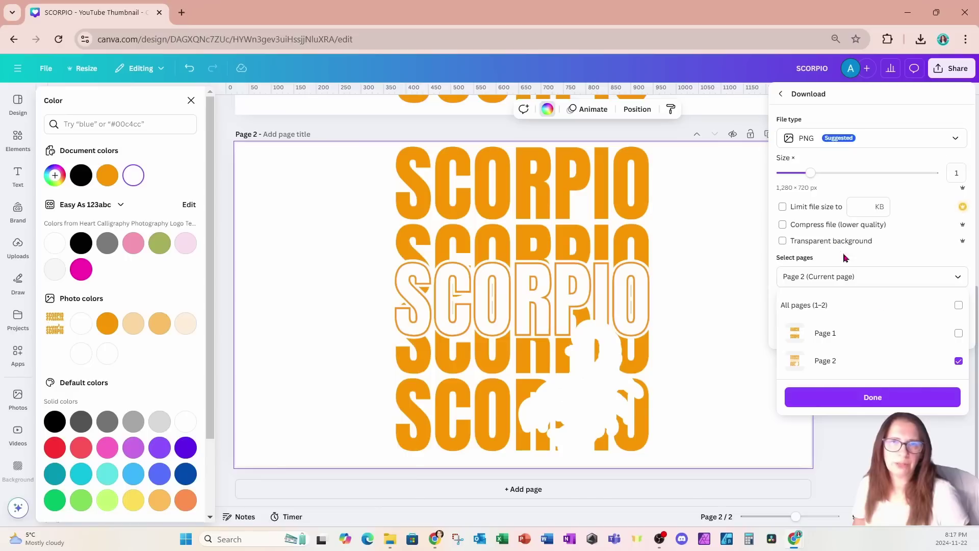
click(849, 402)
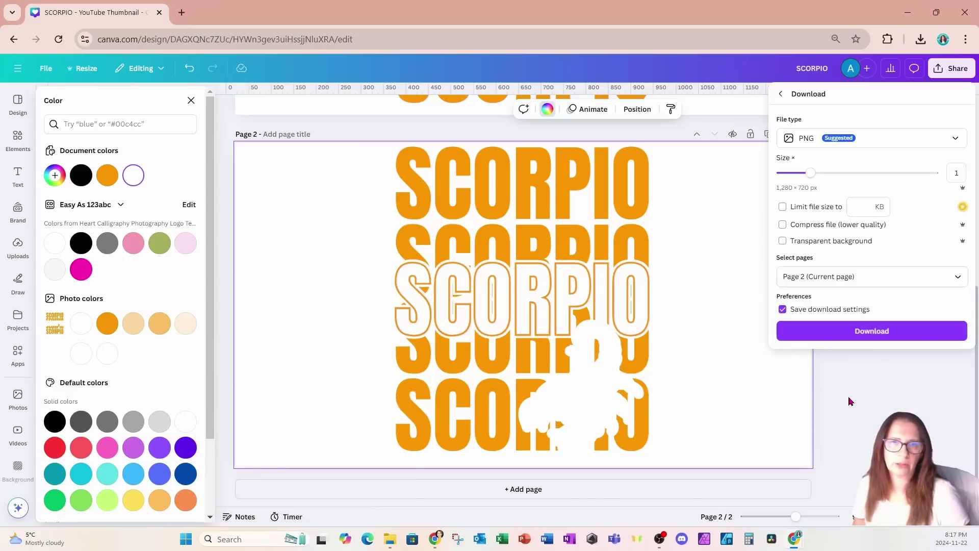
click(847, 334)
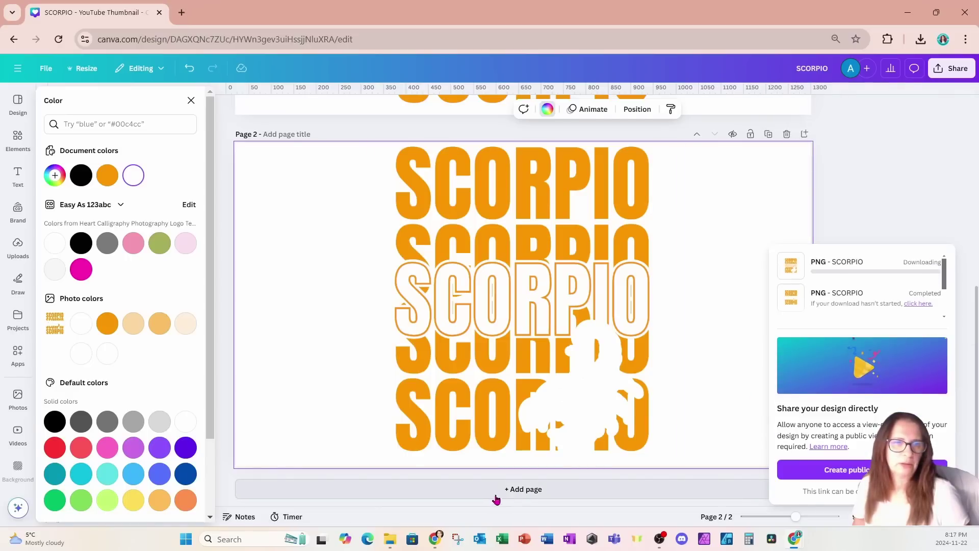
Step: Add a third page and place the downloaded SCORPIO (6).png on it
click(497, 491)
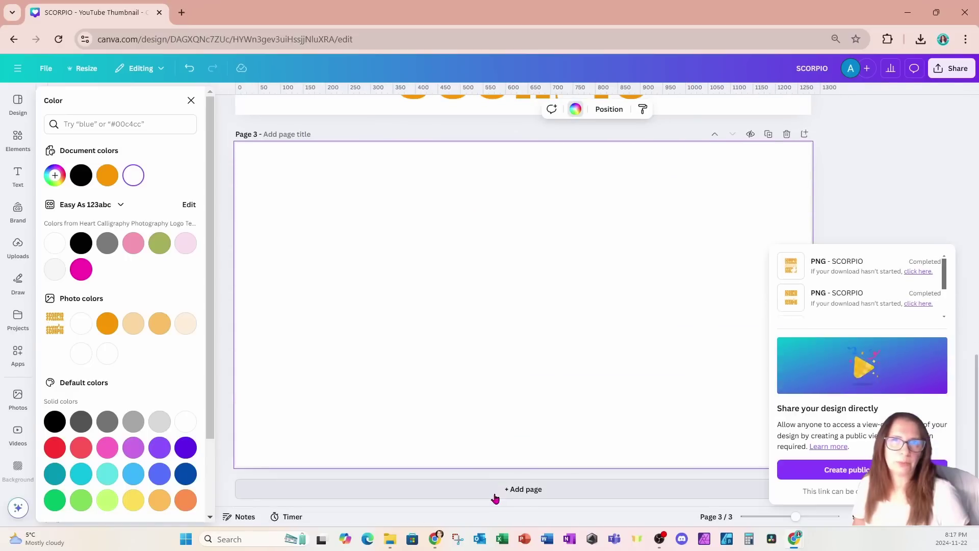
drag(802, 77, 503, 290)
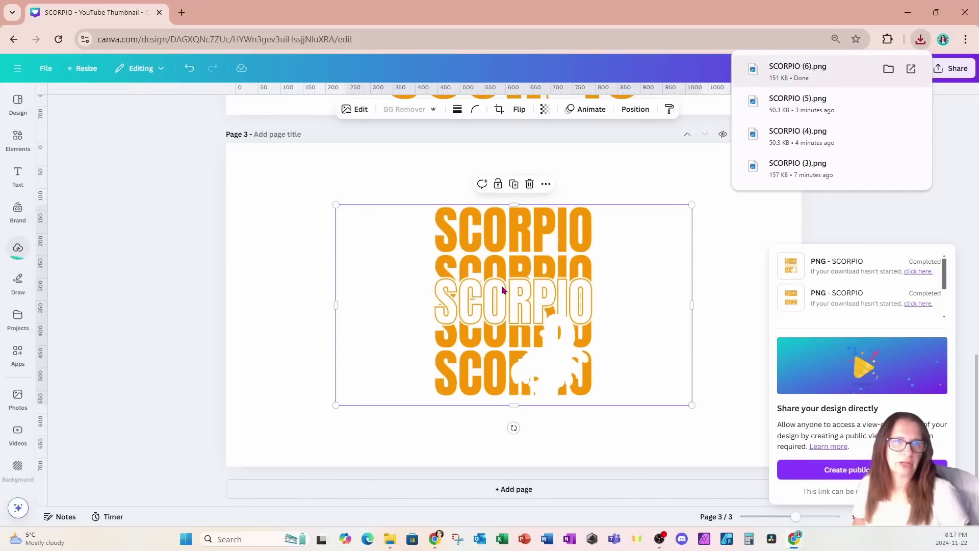
Step: Set page 3's background colour to black (#020202) and remove the white background from the SCORPIO image
click(382, 181)
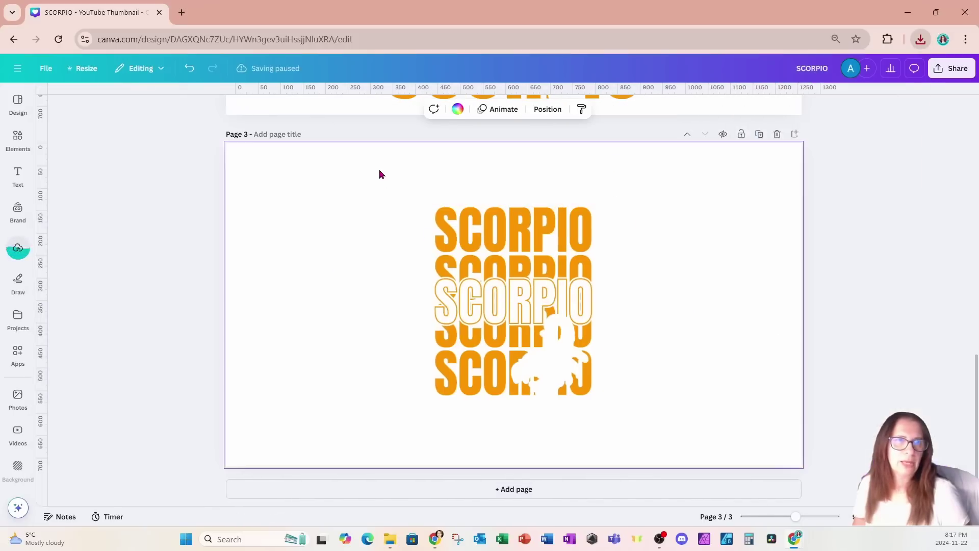
click(457, 109)
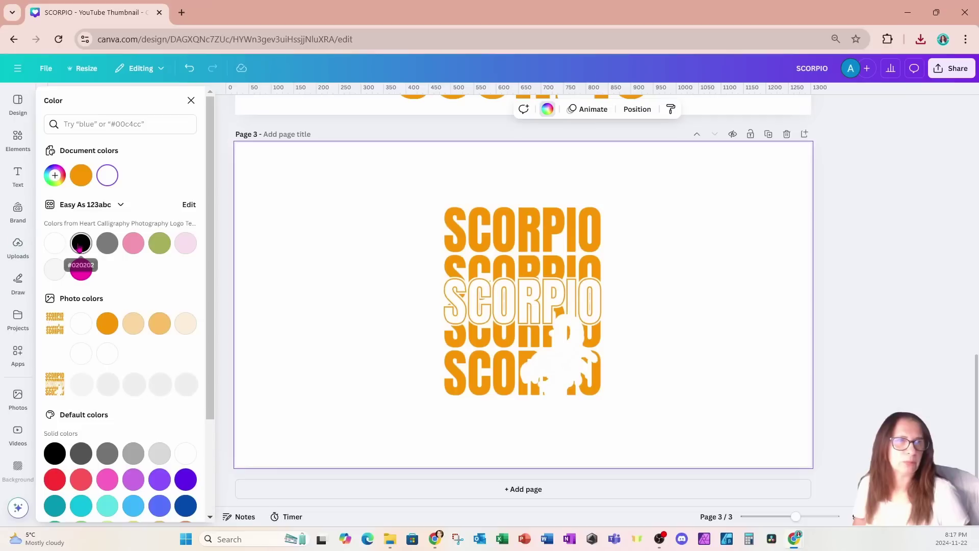
click(79, 247)
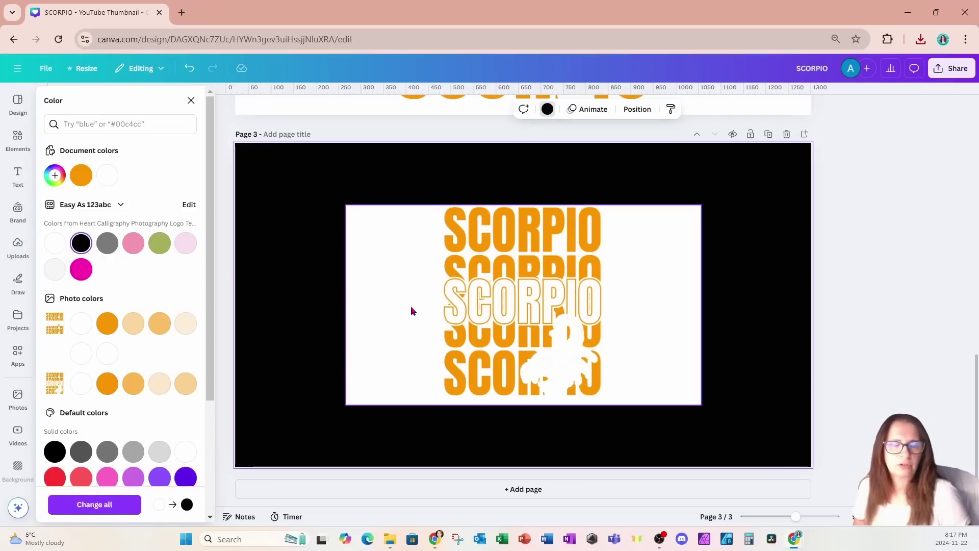
click(428, 283)
click(403, 109)
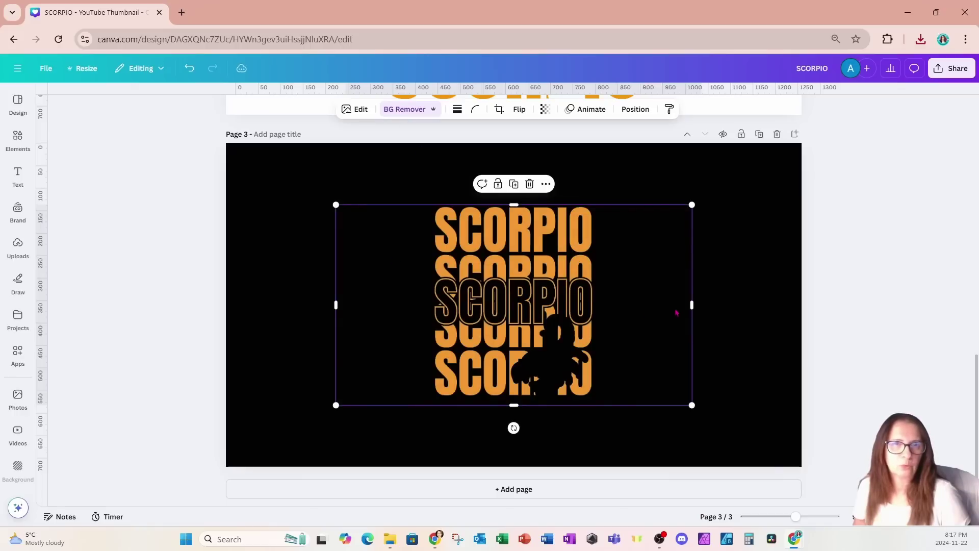
Step: Crop the empty sides of the SCORPIO image on page 3, then enlarge it to nearly the page height and centre it
drag(692, 303, 605, 305)
drag(338, 304, 419, 305)
scroll(619, 343, up, 5)
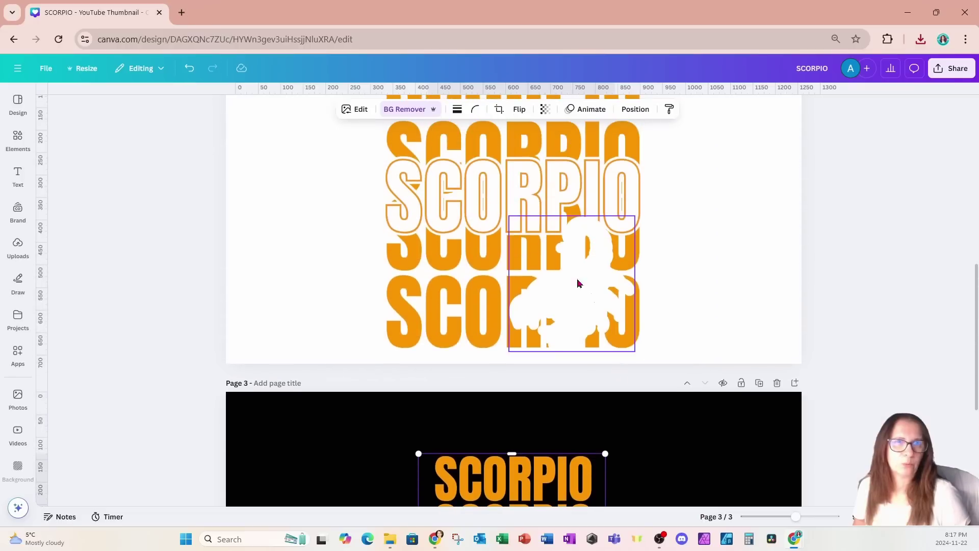
scroll(711, 404, down, 5)
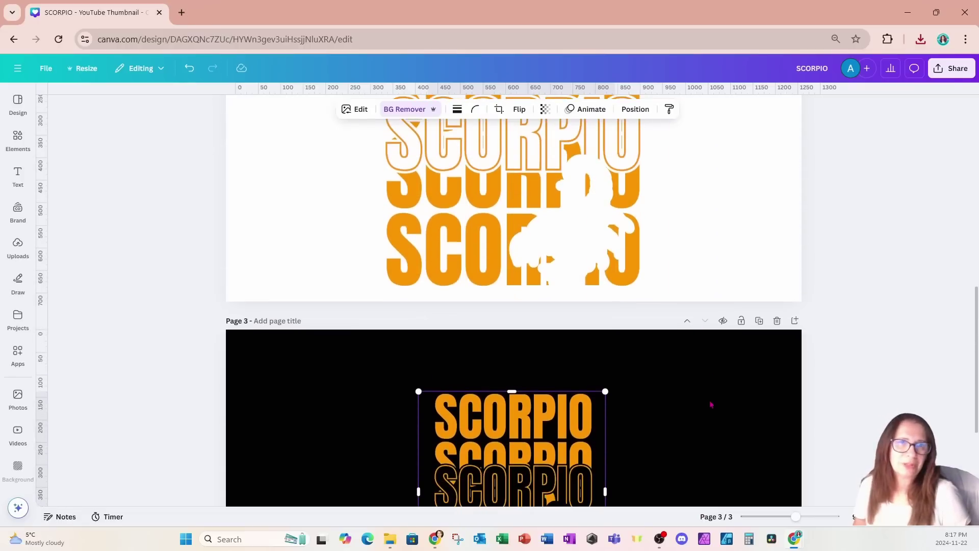
drag(607, 405, 658, 461)
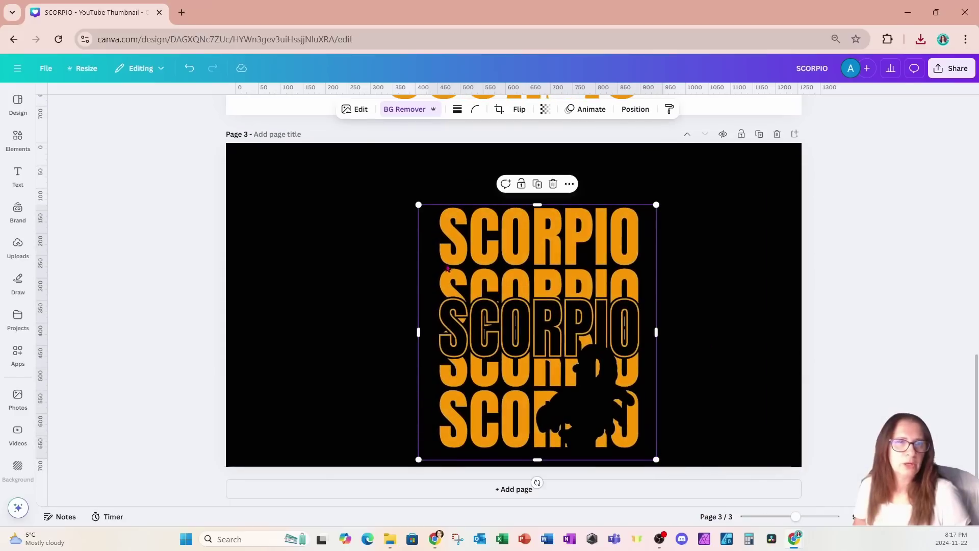
drag(419, 206, 359, 162)
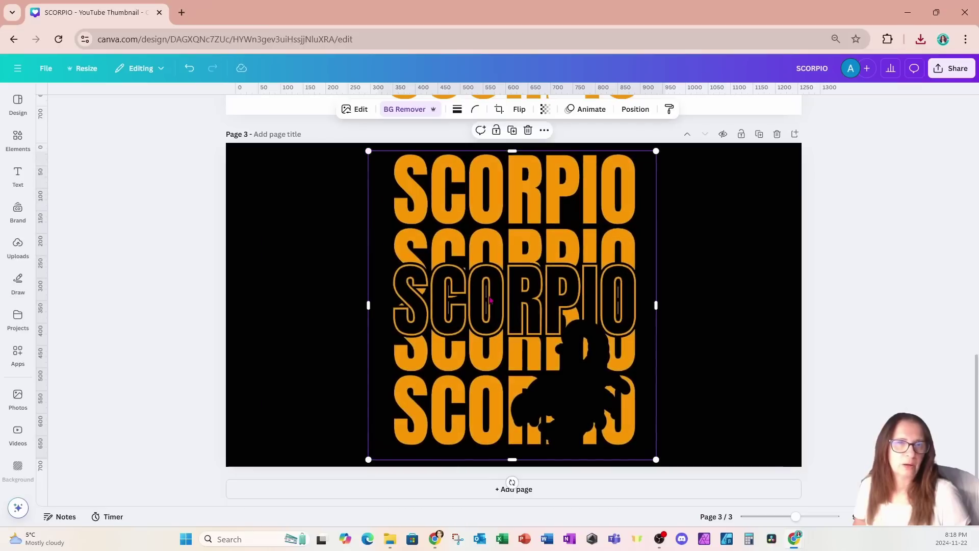
drag(519, 320, 525, 321)
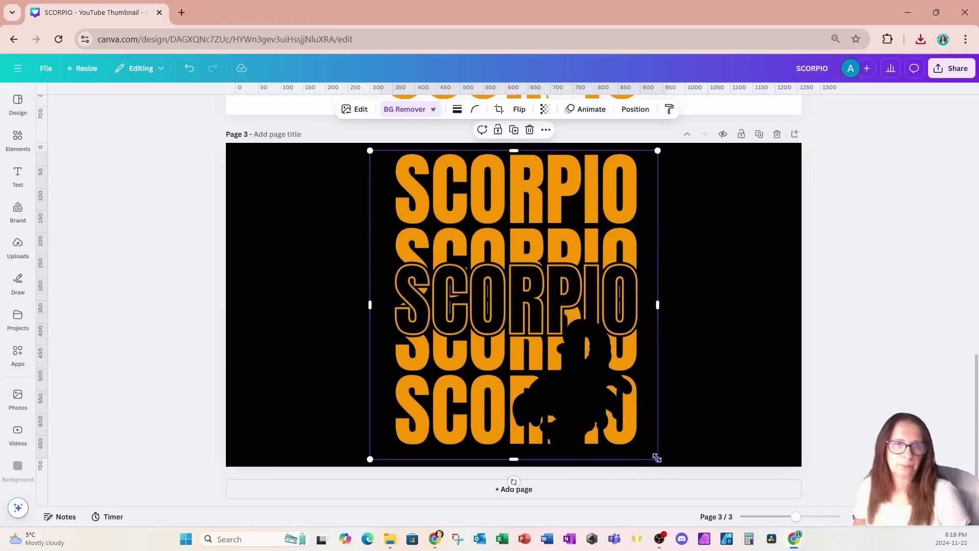
drag(655, 457, 662, 463)
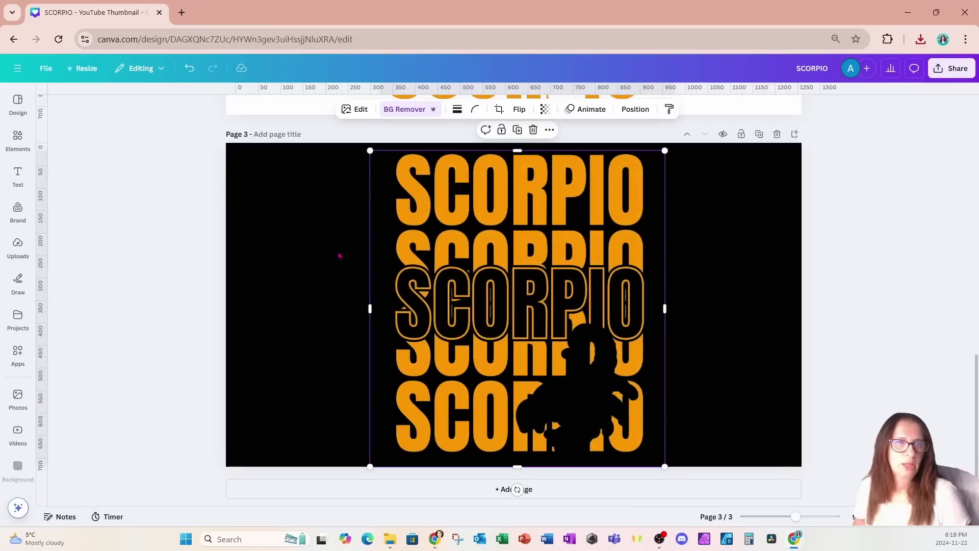
Step: Add the first scorpion line drawing from the SCORPIO OUTLINE graphics to page 3 and flip it horizontally
click(310, 236)
click(17, 139)
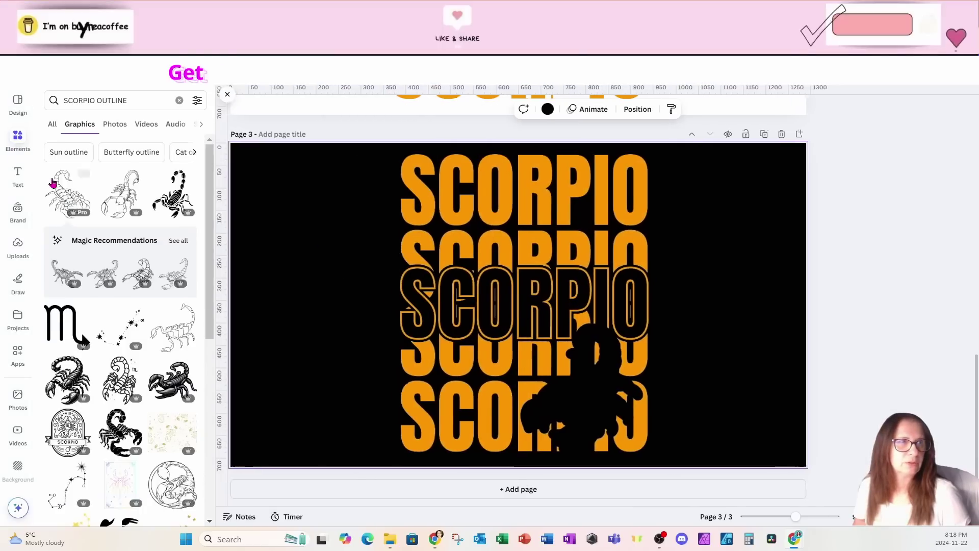
click(55, 188)
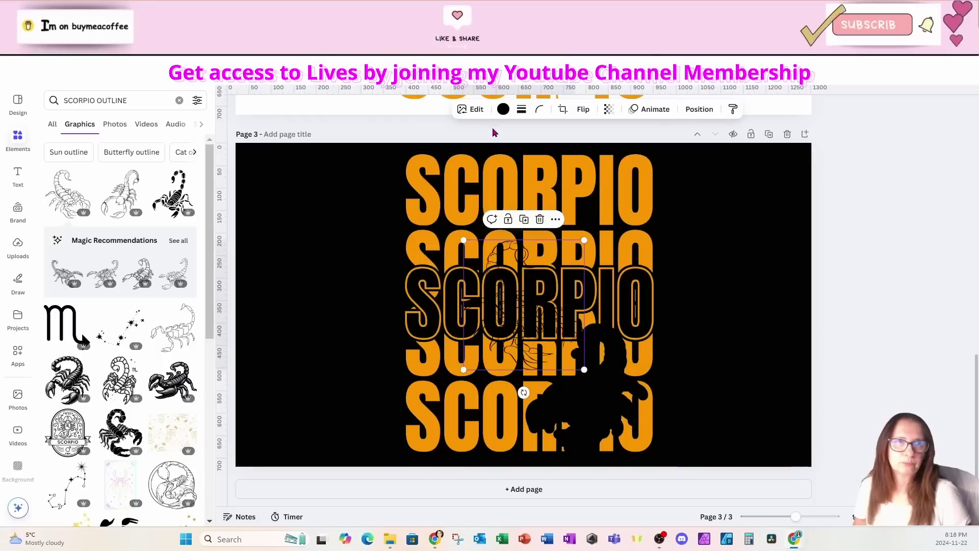
click(583, 109)
click(584, 135)
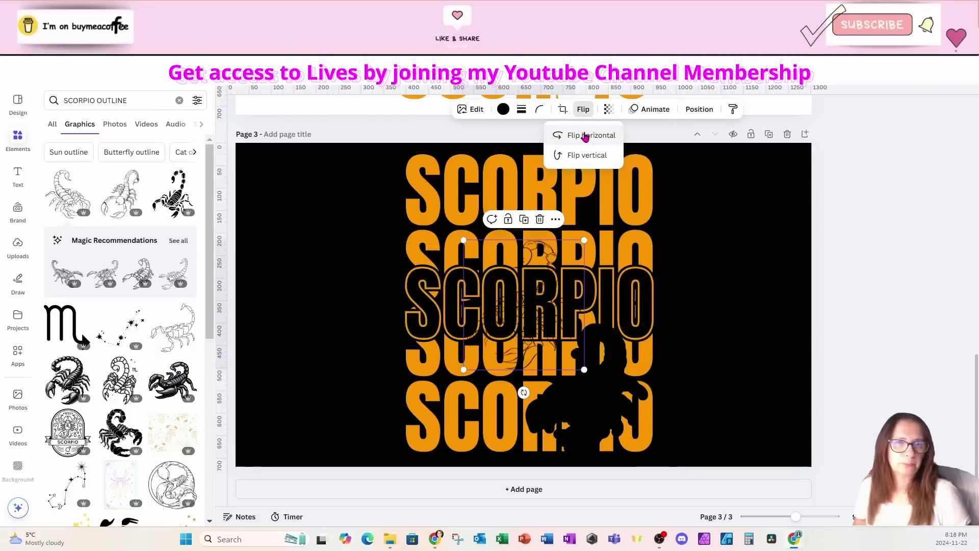
Step: Recolour the scorpion drawing in the document's orange and fit it inside the scorpion cut-out by moving and slightly shrinking it
click(505, 110)
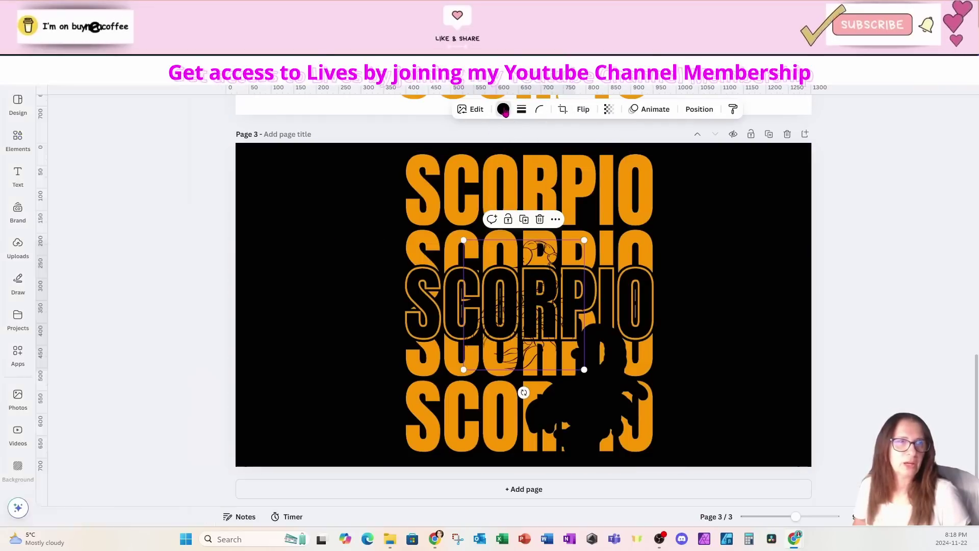
click(133, 175)
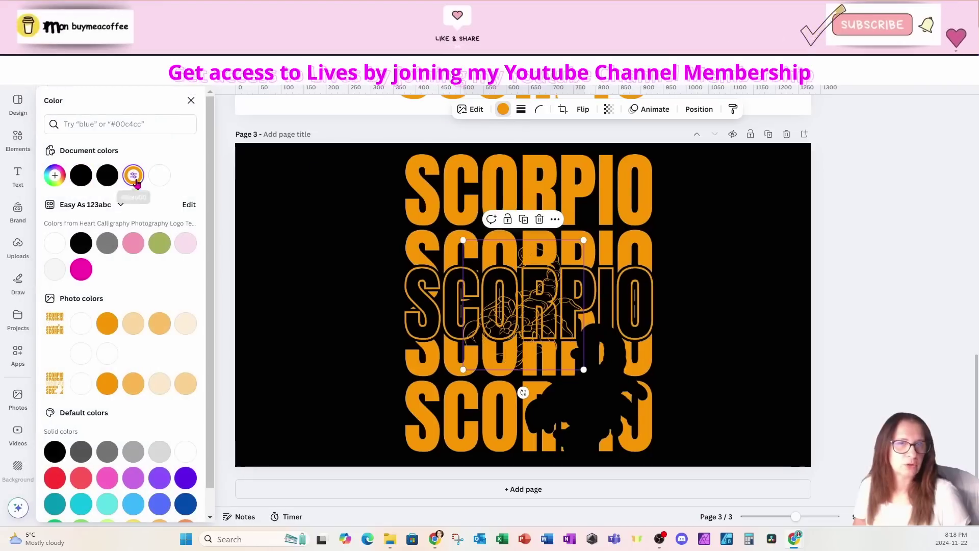
drag(521, 343, 588, 413)
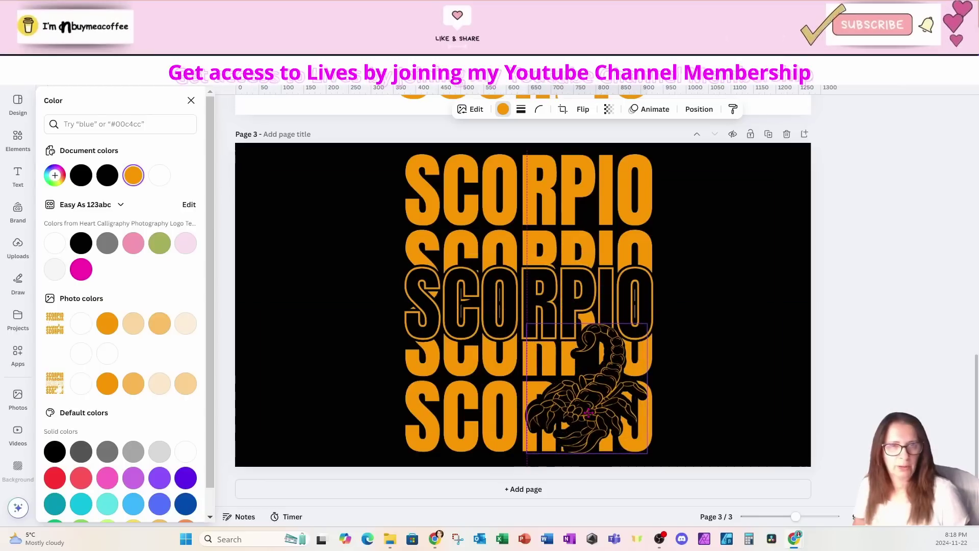
drag(589, 412, 587, 415)
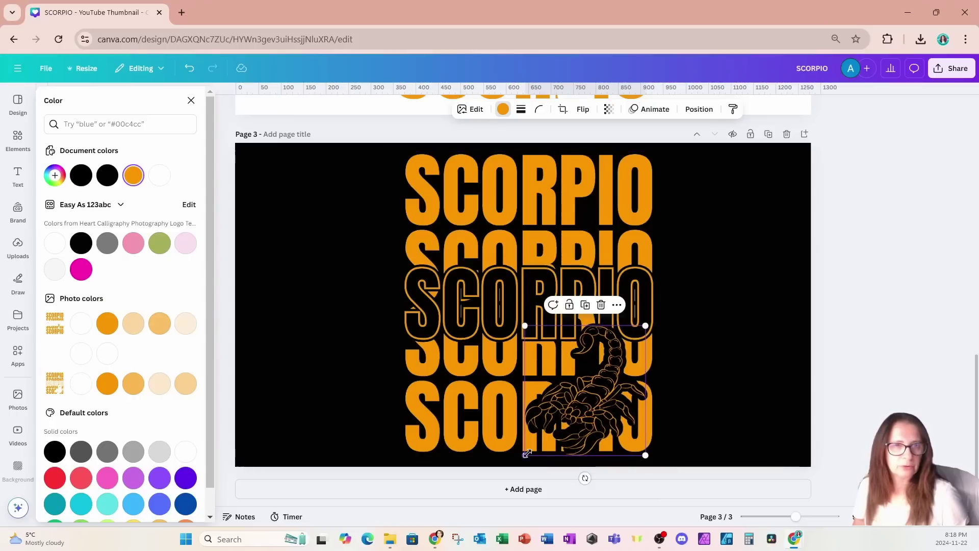
drag(527, 453, 534, 448)
drag(645, 325, 644, 328)
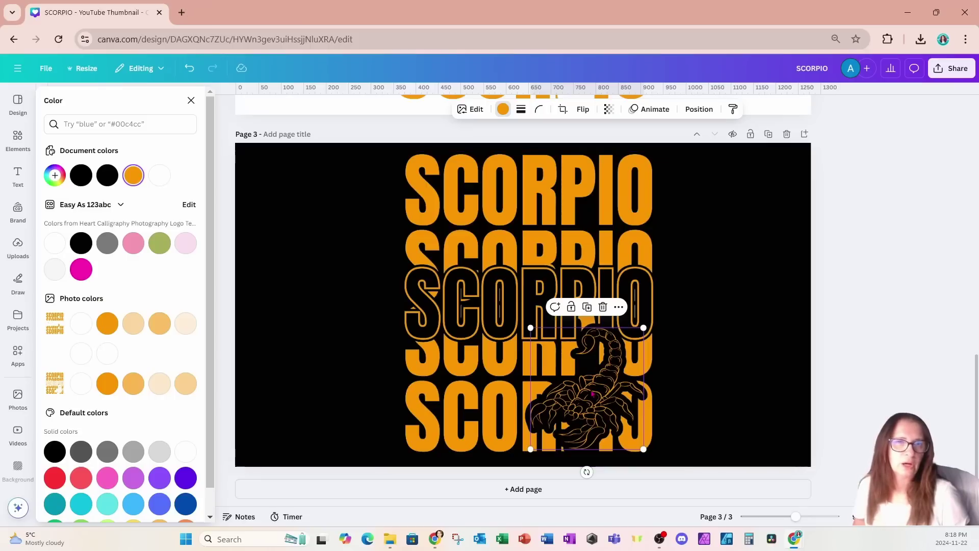
Step: Give the scorpion drawing an Outline shadow in orange #FDA700 with size 7
click(474, 110)
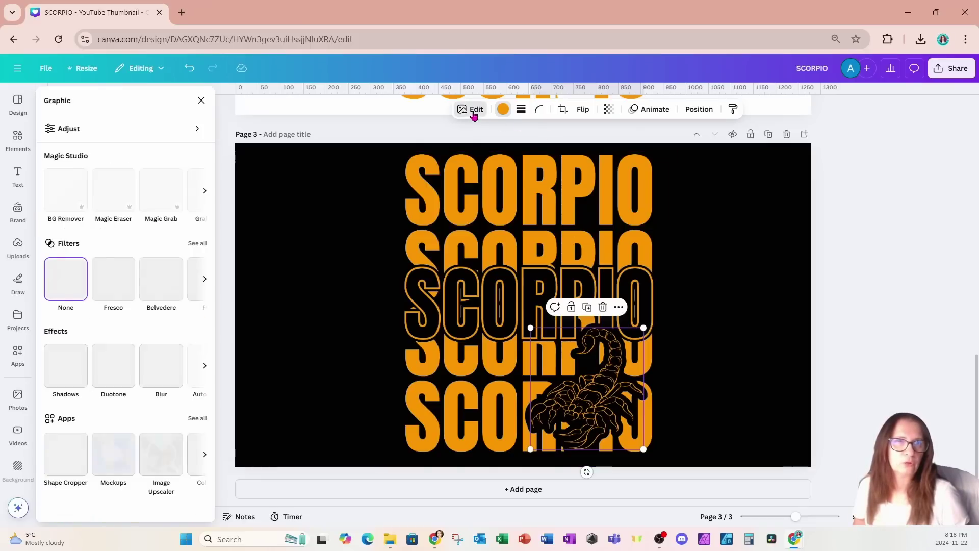
click(65, 379)
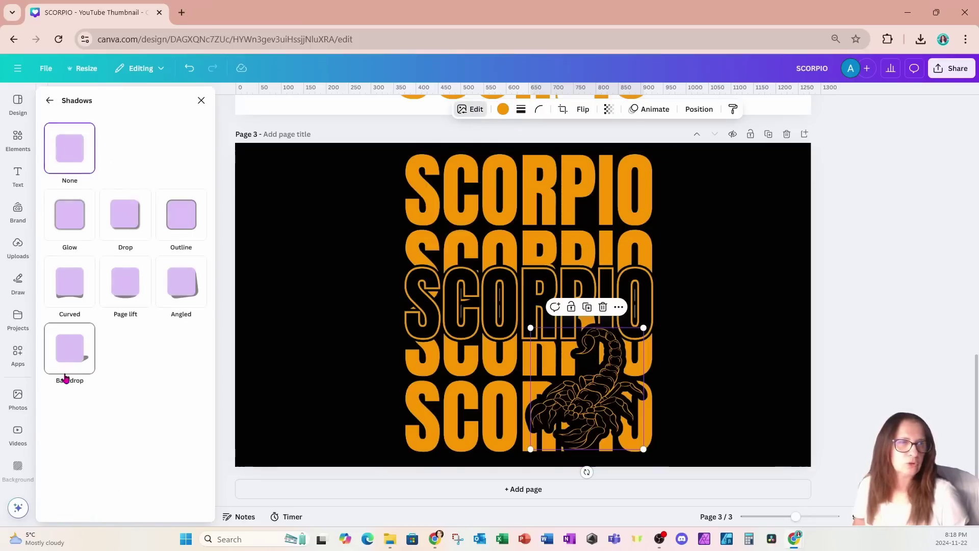
click(179, 219)
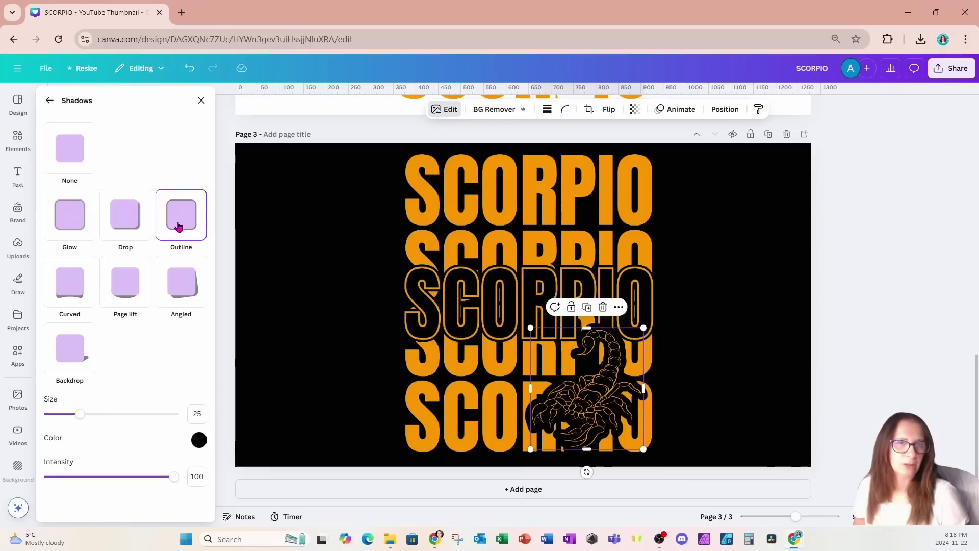
click(199, 440)
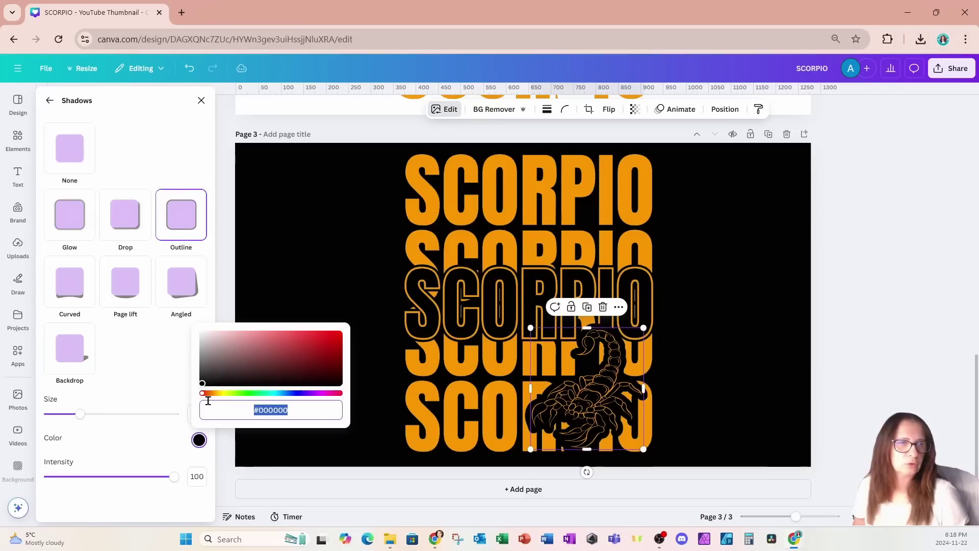
drag(203, 399, 218, 399)
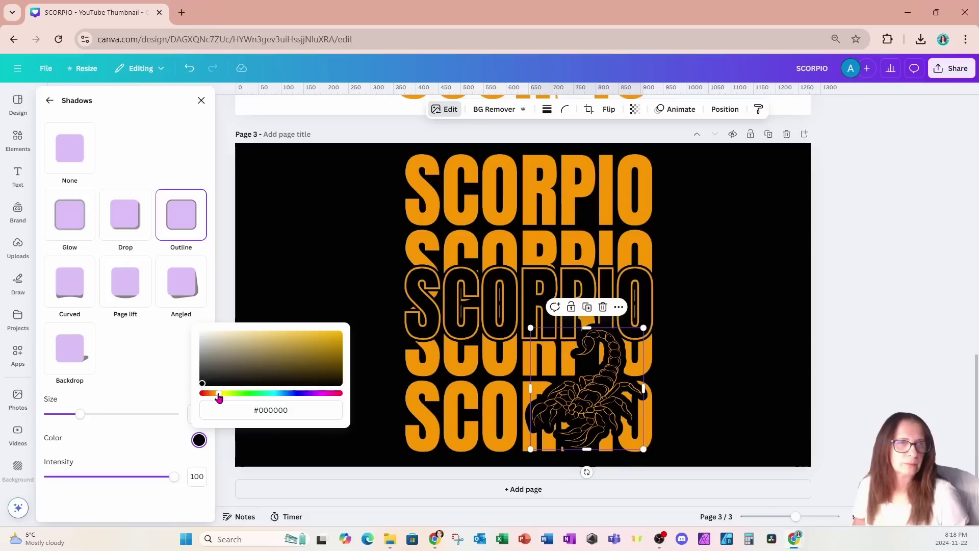
drag(202, 384, 360, 336)
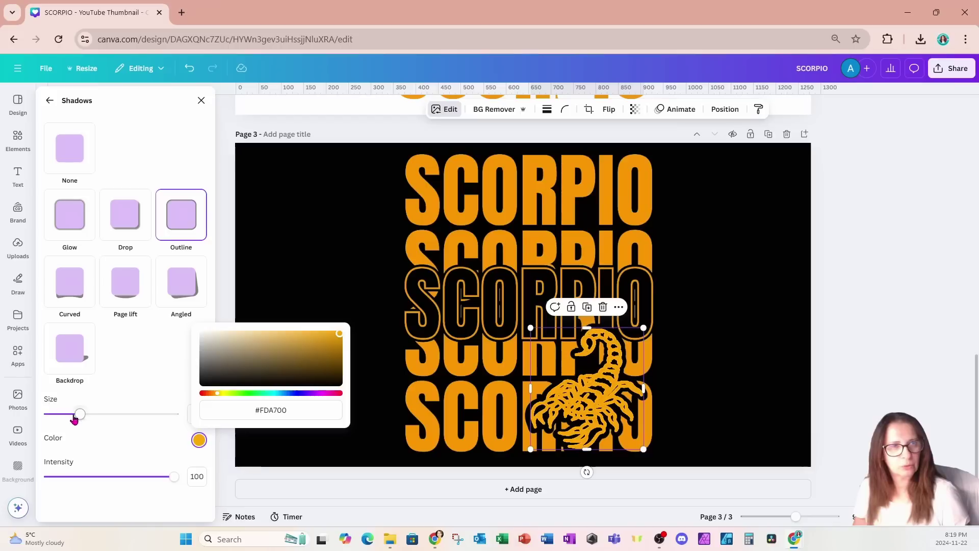
drag(79, 415, 58, 414)
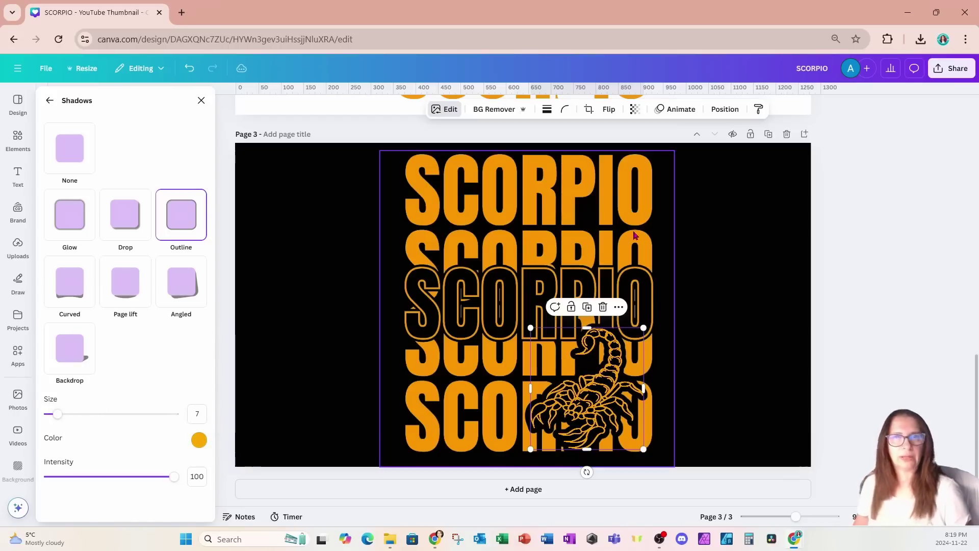
Step: Set page 3's background colour to white (#ffffff)
click(726, 212)
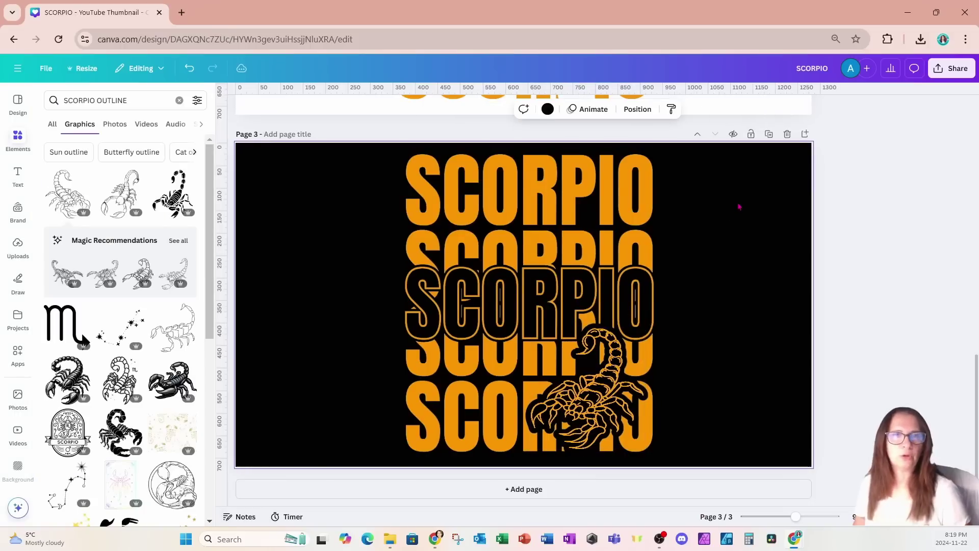
click(545, 109)
click(131, 176)
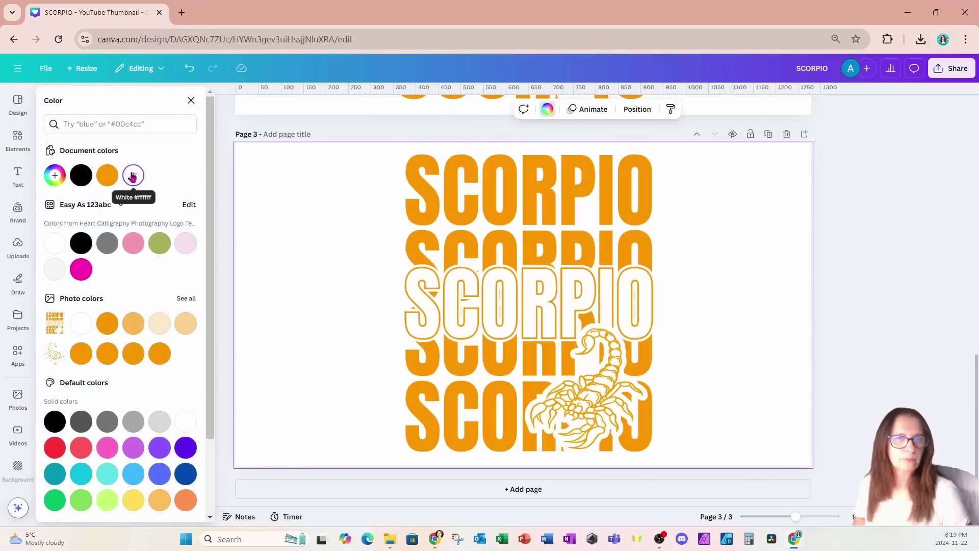